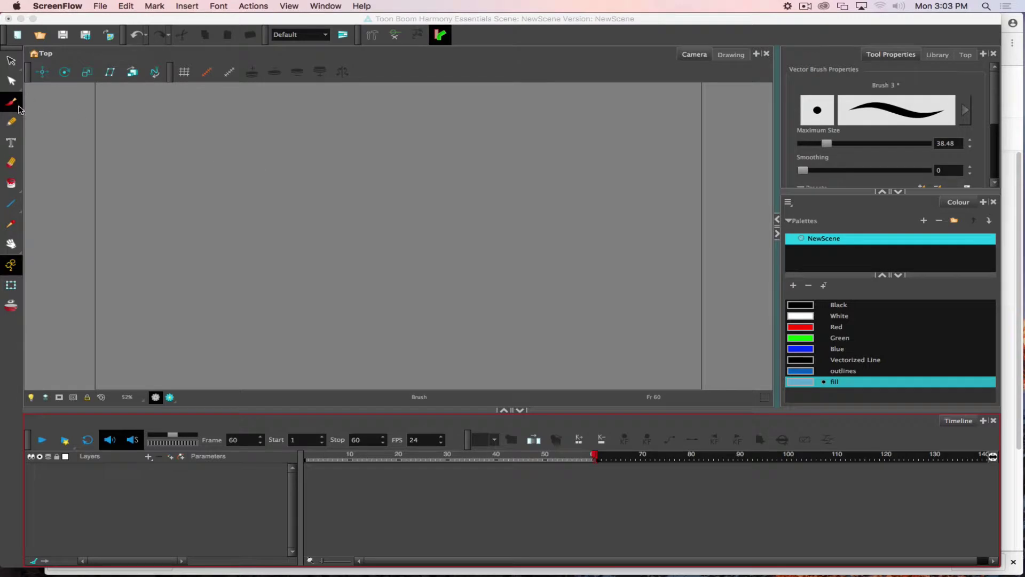
# Bring Harmony to the front and make the 'outlines' swatch the current colour.
pyautogui.click(80, 139)
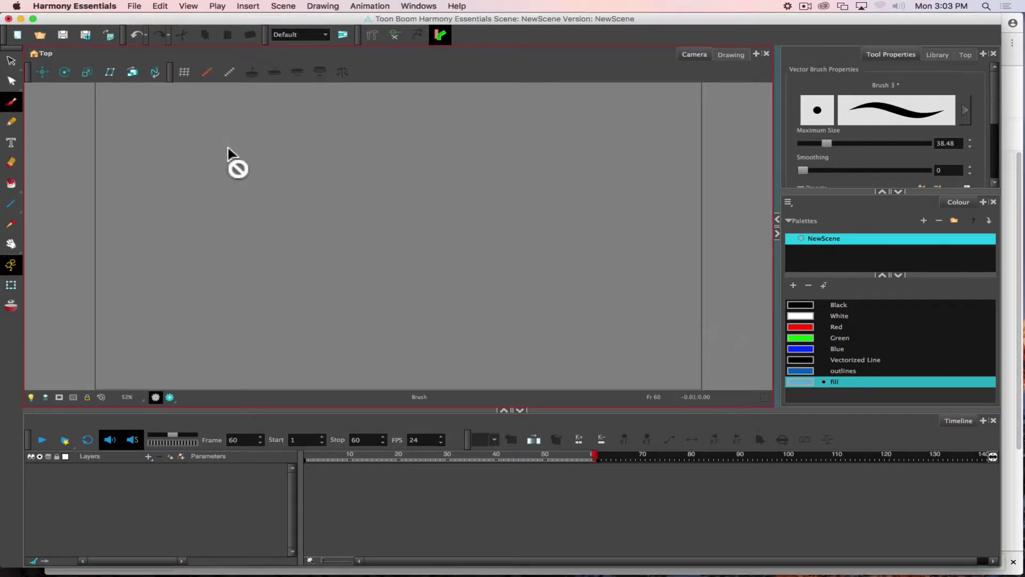
pyautogui.click(813, 370)
pyautogui.click(312, 472)
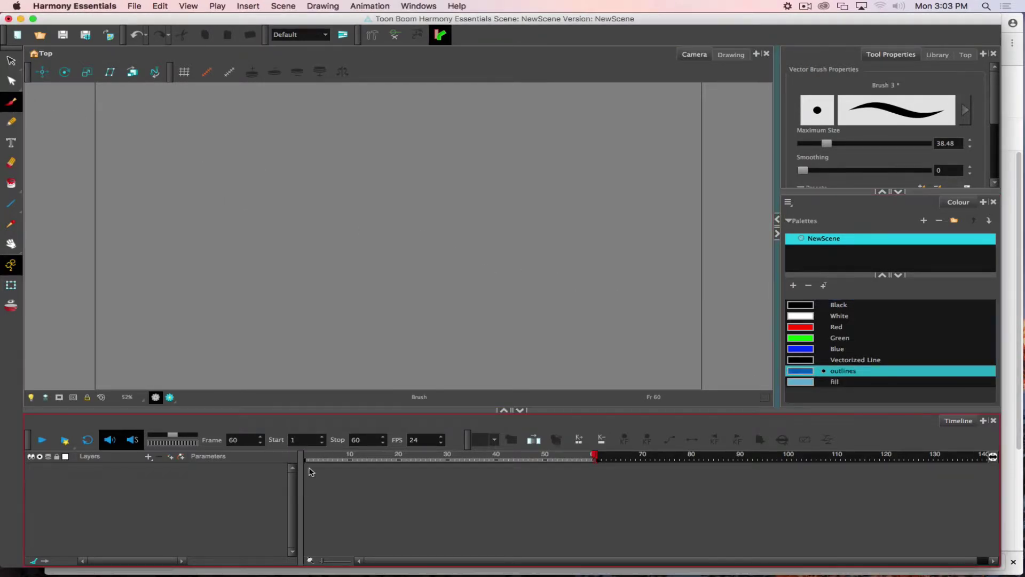
# Add drawing layers named hand, lower and upper, then close the add-layer dialog.
pyautogui.click(171, 458)
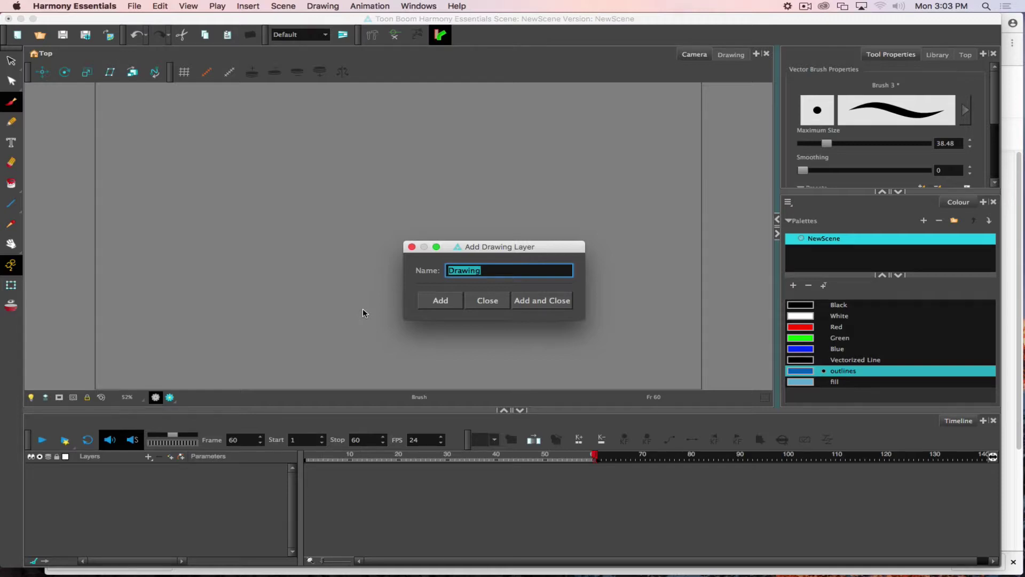
pyautogui.write('hand')
pyautogui.press('Return')
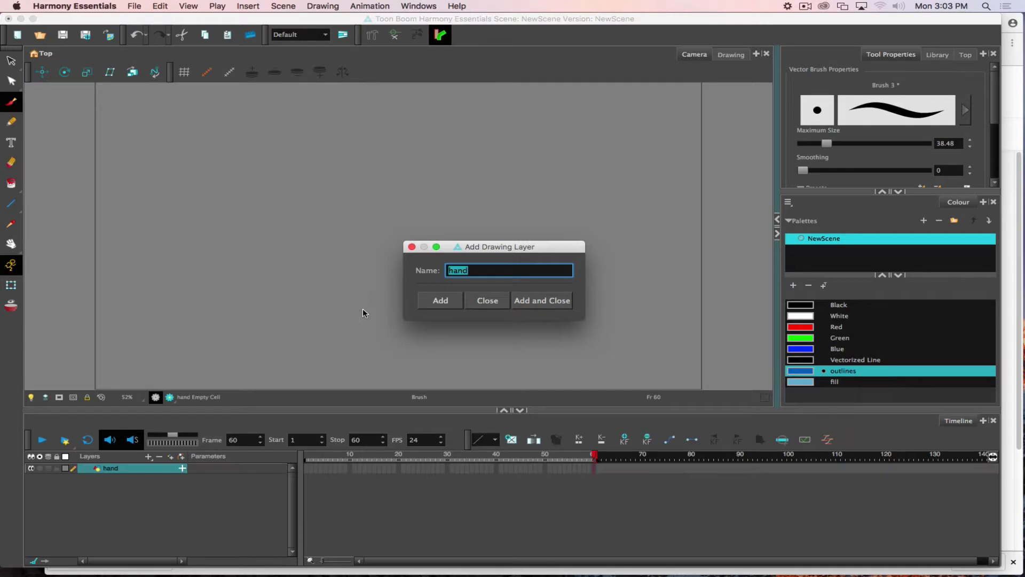
pyautogui.write('lower')
pyautogui.press('Return')
pyautogui.write('upp')
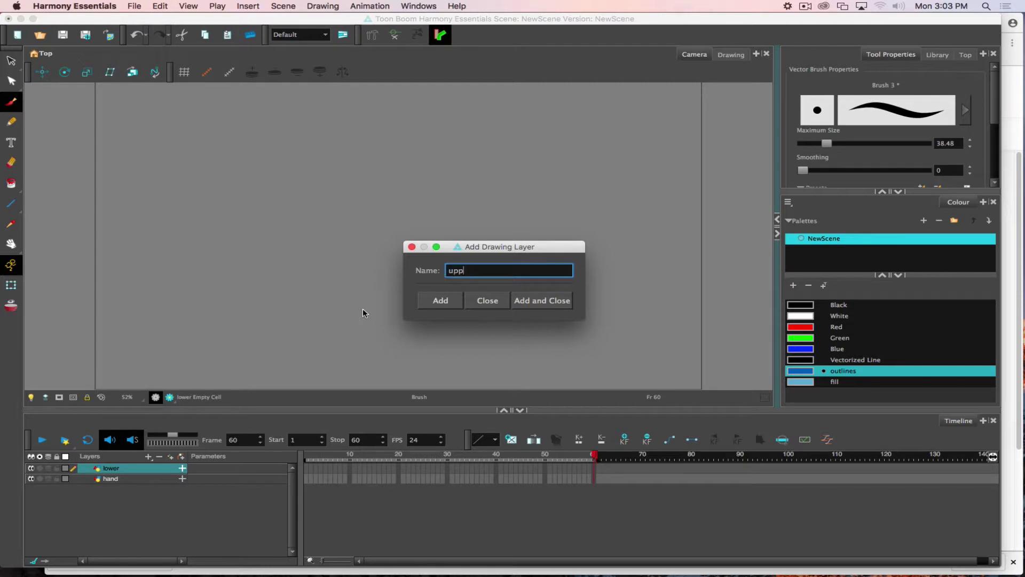
pyautogui.write('er')
pyautogui.press('Return')
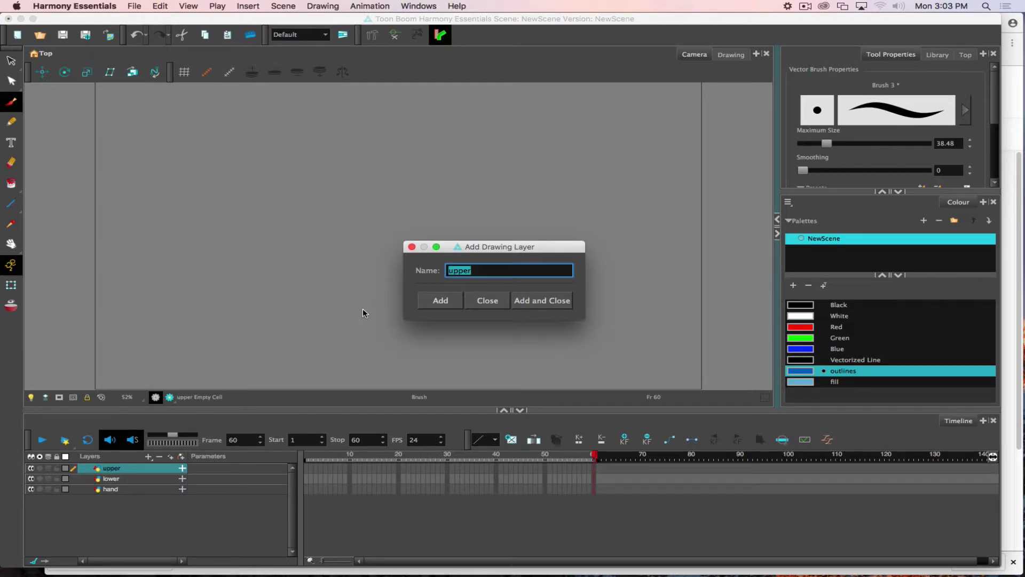
pyautogui.click(412, 247)
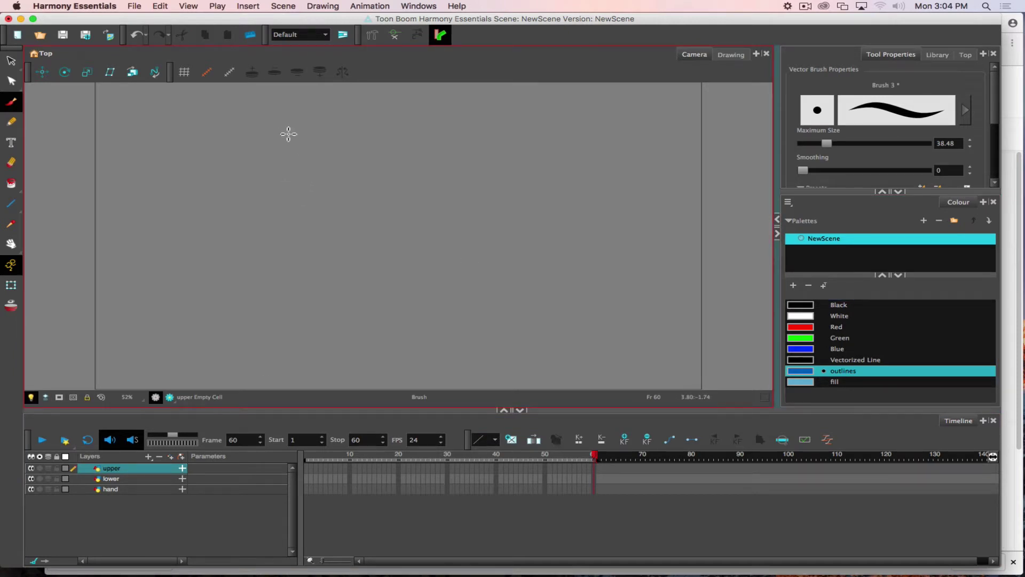
# Brush the rounded shoulder and the left and right sides of the upper arm.
pyautogui.moveTo(242, 121)
pyautogui.mouseDown()
pyautogui.moveTo(251, 110)
pyautogui.moveTo(309, 130)
pyautogui.moveTo(292, 148)
pyautogui.mouseUp()
pyautogui.moveTo(246, 123)
pyautogui.mouseDown()
pyautogui.moveTo(264, 159)
pyautogui.moveTo(258, 184)
pyautogui.moveTo(271, 220)
pyautogui.mouseUp()
pyautogui.moveTo(294, 147)
pyautogui.mouseDown()
pyautogui.moveTo(308, 152)
pyautogui.moveTo(318, 222)
pyautogui.moveTo(312, 232)
pyautogui.moveTo(277, 229)
pyautogui.moveTo(266, 215)
pyautogui.mouseUp()
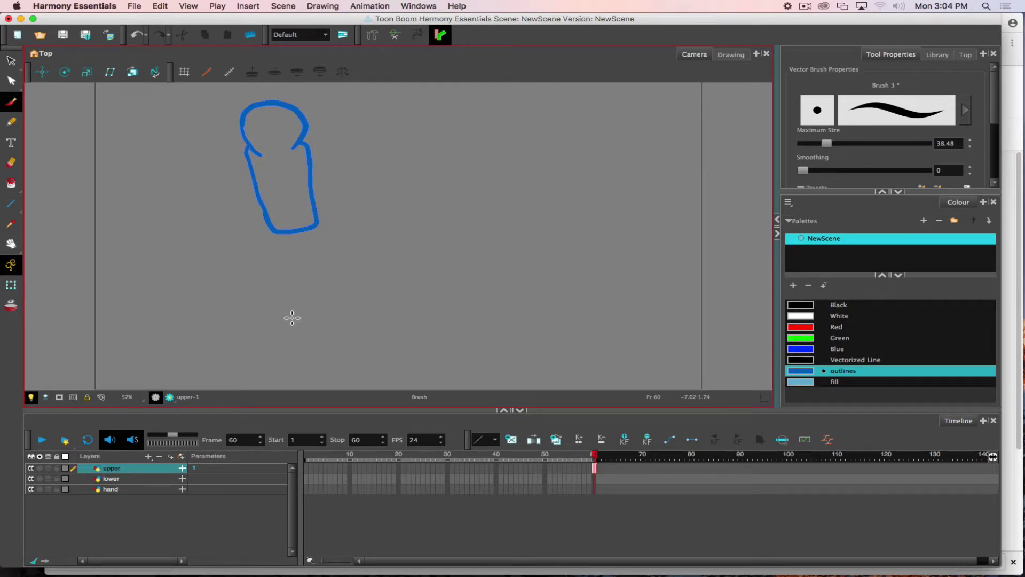
# Brush the forearm edges and elbow top on lower, and the hand outline on hand.
pyautogui.click(131, 478)
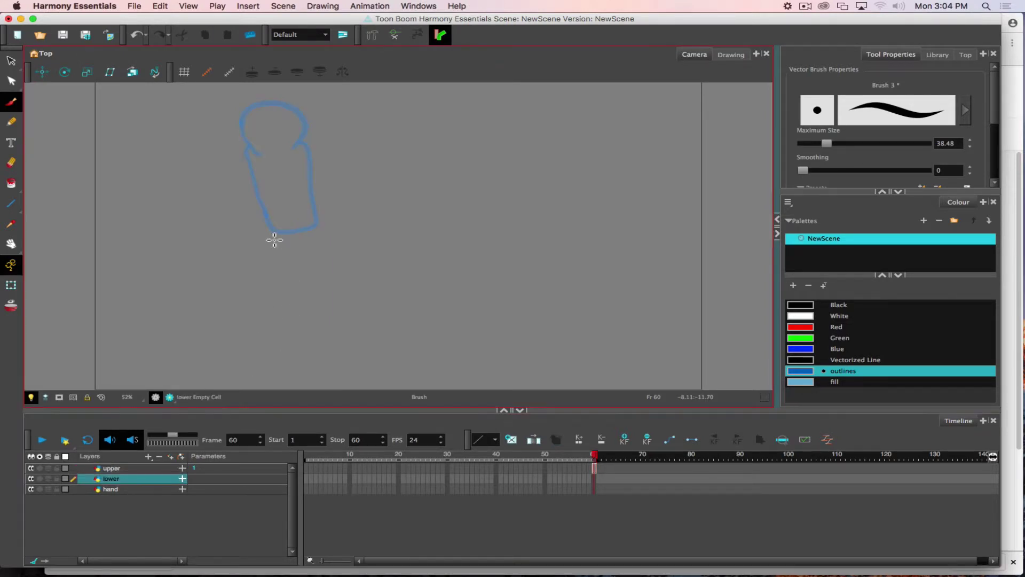
pyautogui.moveTo(273, 225); pyautogui.dragTo(308, 338)
pyautogui.moveTo(317, 216)
pyautogui.mouseDown()
pyautogui.moveTo(330, 326)
pyautogui.moveTo(308, 338)
pyautogui.mouseUp()
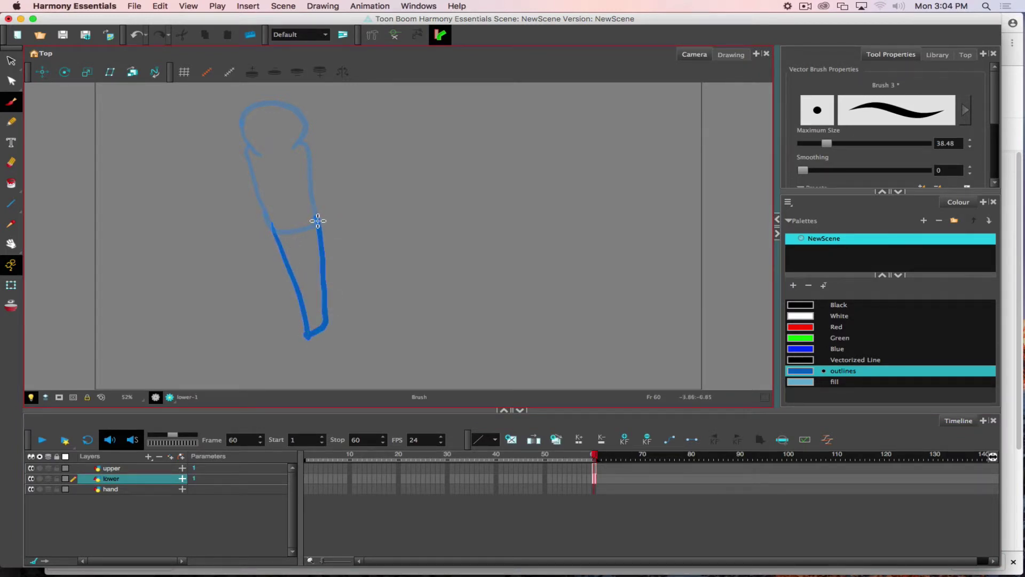
pyautogui.moveTo(318, 217); pyautogui.dragTo(280, 228)
pyautogui.click(124, 491)
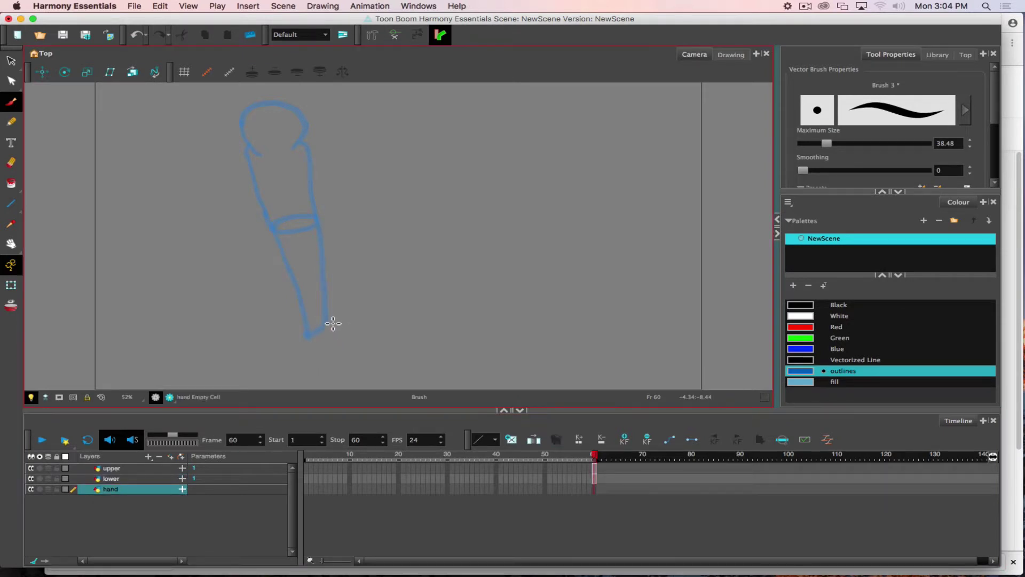
pyautogui.moveTo(332, 324)
pyautogui.mouseDown()
pyautogui.moveTo(300, 336)
pyautogui.moveTo(308, 376)
pyautogui.moveTo(323, 376)
pyautogui.moveTo(337, 320)
pyautogui.moveTo(369, 350)
pyautogui.moveTo(344, 350)
pyautogui.moveTo(344, 377)
pyautogui.moveTo(321, 382)
pyautogui.mouseUp()
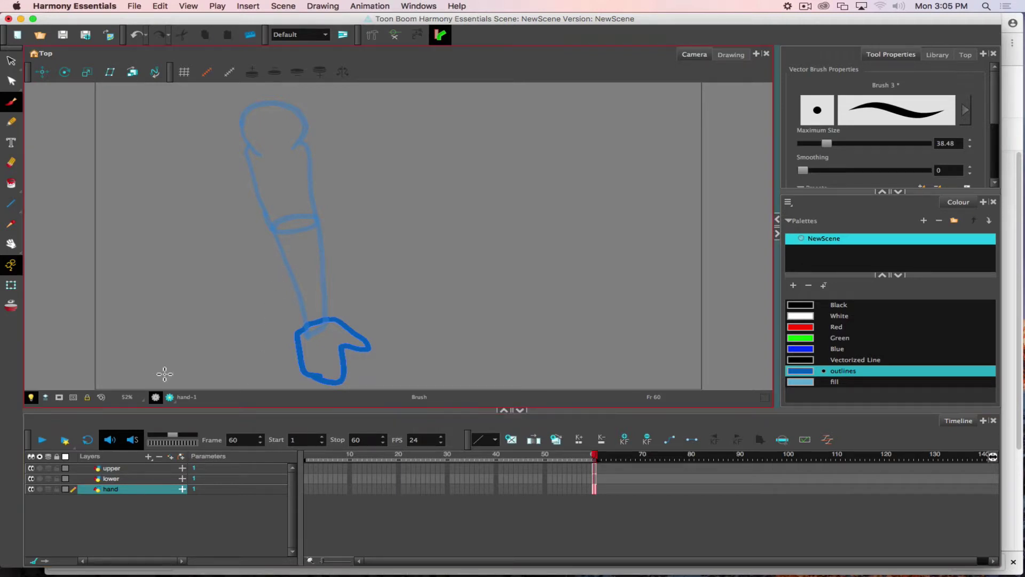
# Paint the hand, forearm and upper arm with the light-blue 'fill' colour.
pyautogui.click(814, 383)
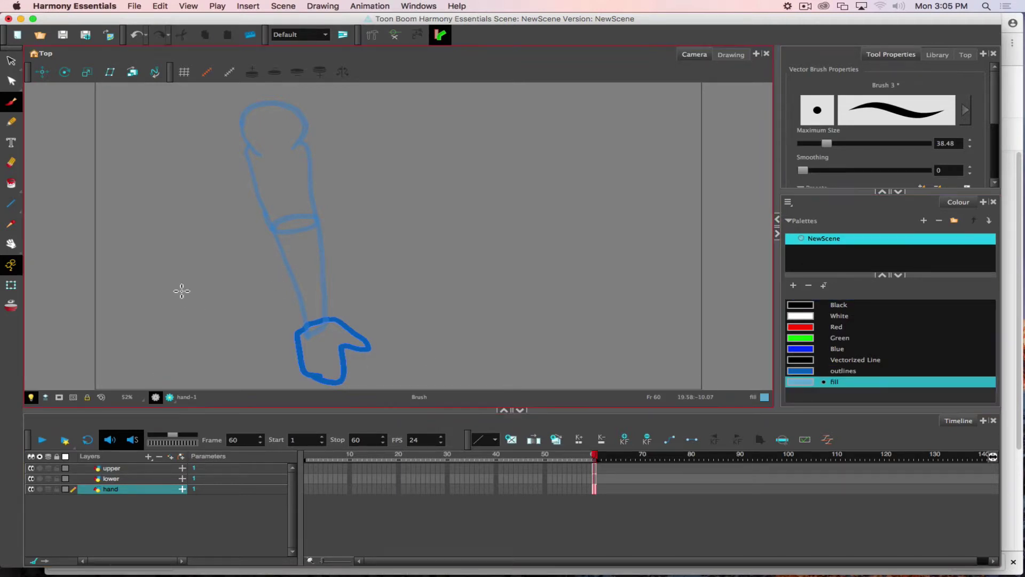
pyautogui.click(10, 183)
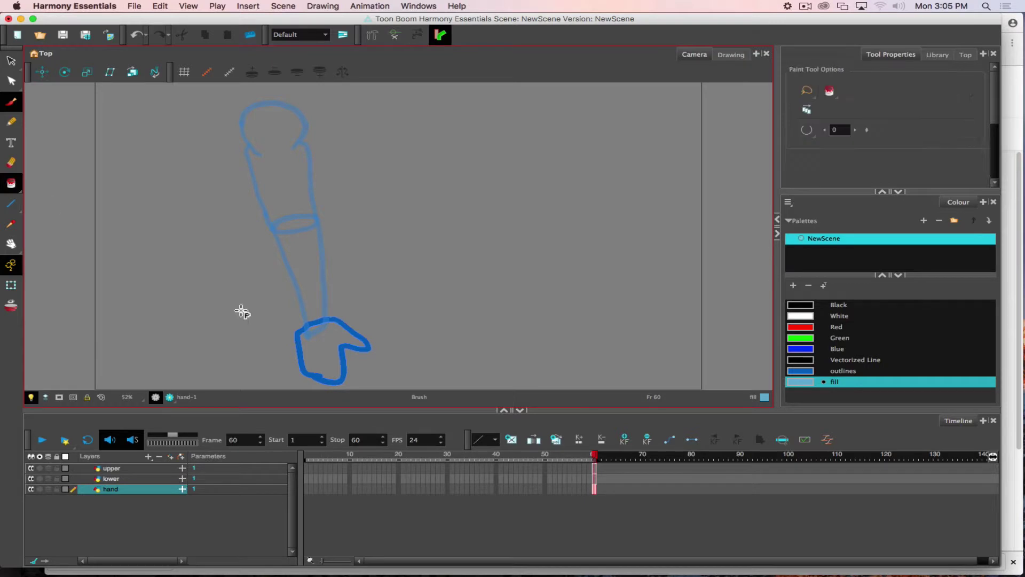
pyautogui.click(326, 357)
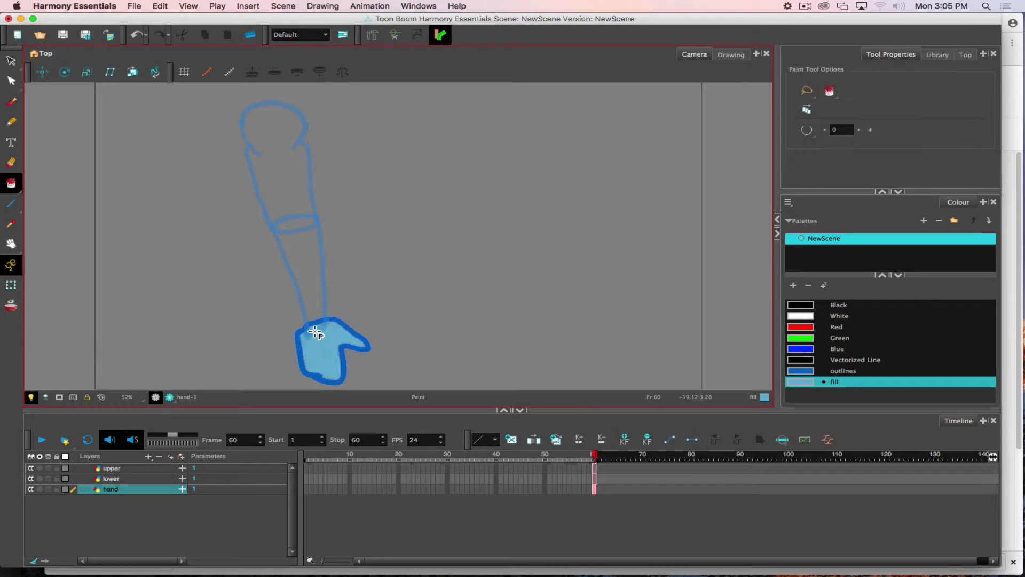
pyautogui.keyDown('super'); pyautogui.click(301, 293); pyautogui.keyUp('super')
pyautogui.click(304, 277)
pyautogui.keyDown('super'); pyautogui.click(292, 211); pyautogui.keyUp('super')
pyautogui.click(289, 188)
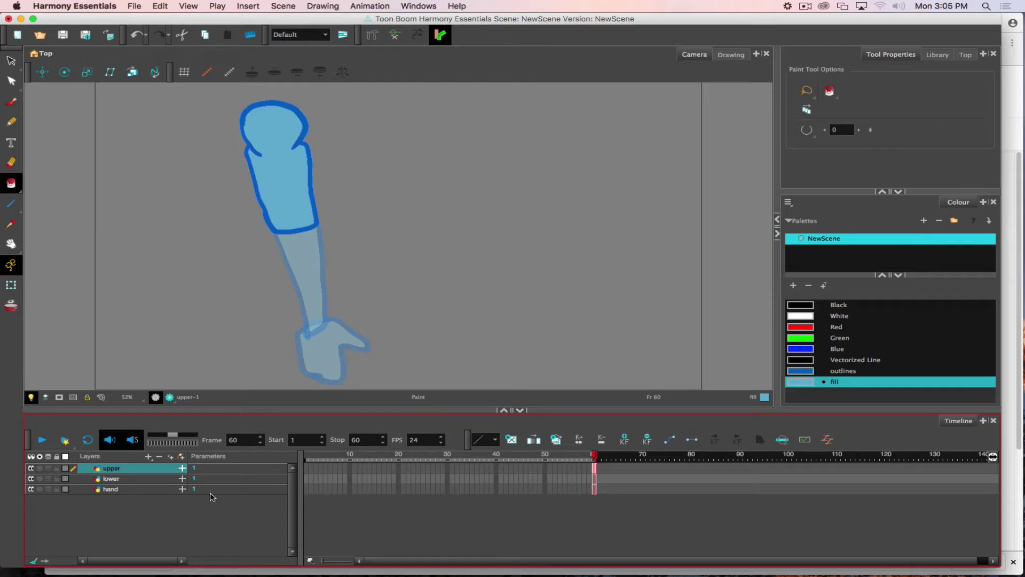
# Clear the empty frames before 60 on all three arm layers so the drawings start at frame 1.
pyautogui.click(595, 490)
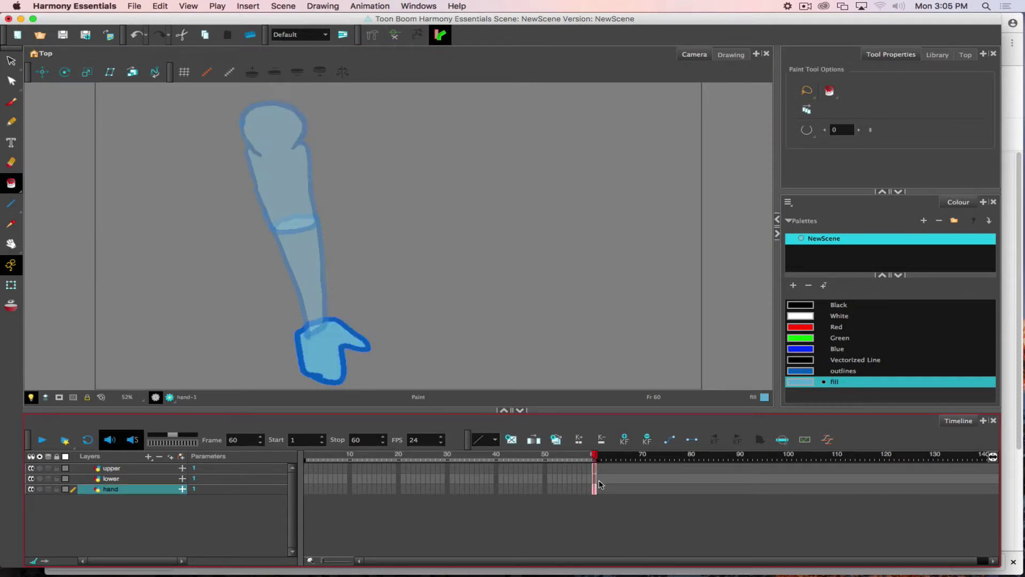
pyautogui.click(594, 479)
pyautogui.click(569, 469)
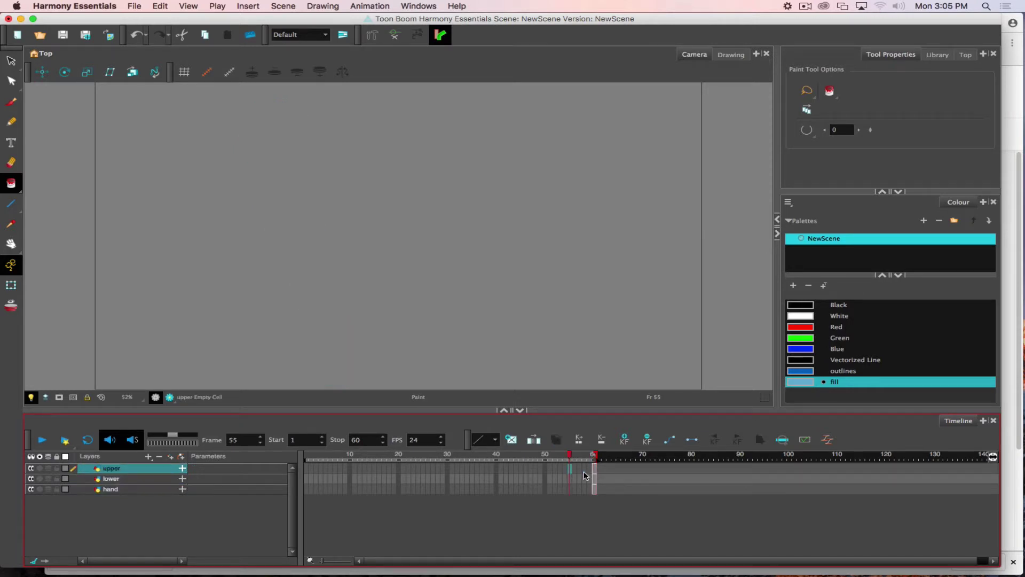
pyautogui.moveTo(597, 469)
pyautogui.mouseDown()
pyautogui.moveTo(595, 490)
pyautogui.moveTo(544, 470)
pyautogui.moveTo(293, 476)
pyautogui.moveTo(306, 473)
pyautogui.mouseUp()
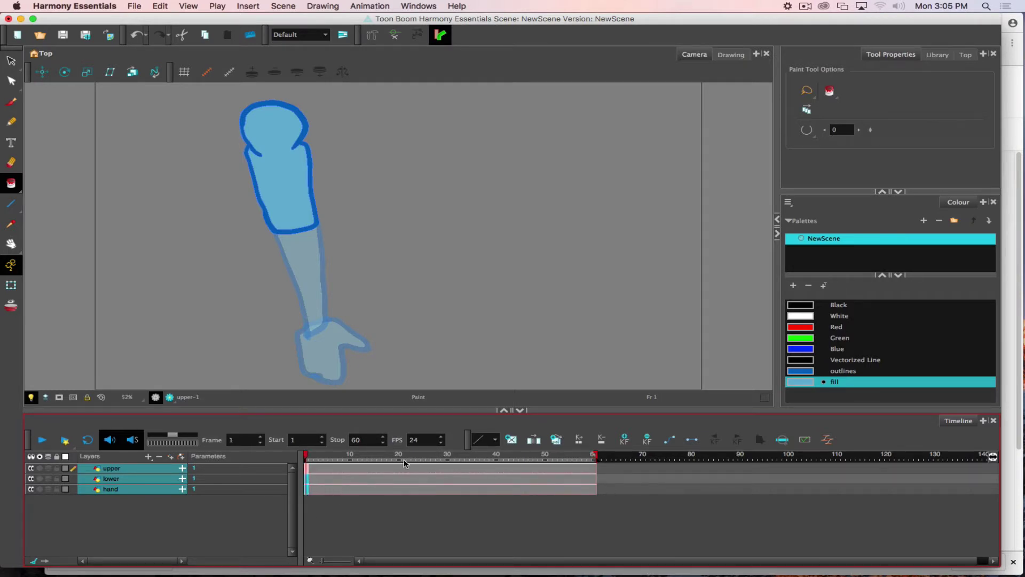
pyautogui.click(315, 467)
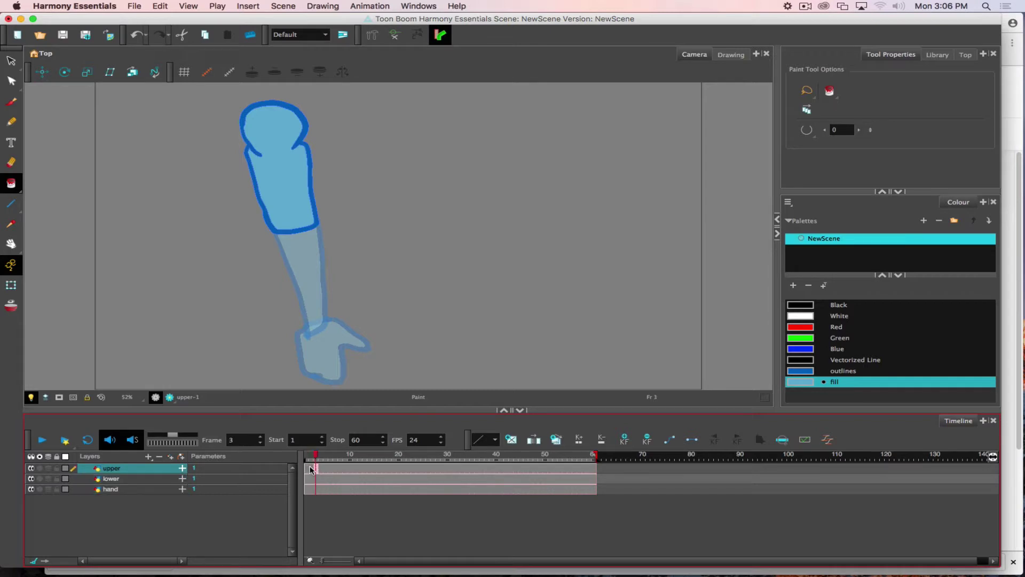
pyautogui.moveTo(311, 469)
pyautogui.mouseDown()
pyautogui.moveTo(401, 519)
pyautogui.moveTo(634, 543)
pyautogui.mouseUp()
pyautogui.press('Delete')
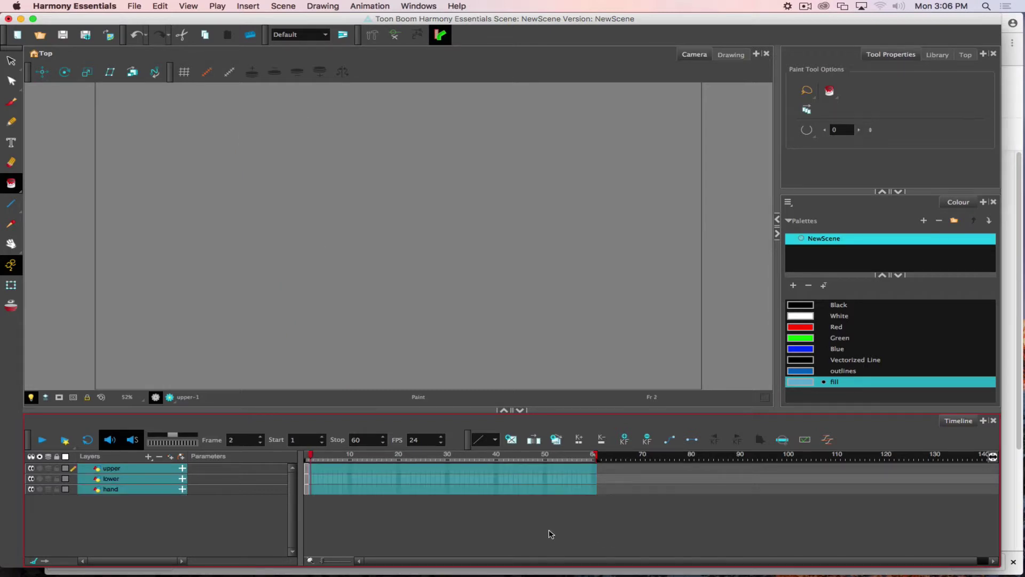
# Scrub between frames 1 and 14 to confirm the arm now appears.
pyautogui.click(303, 455)
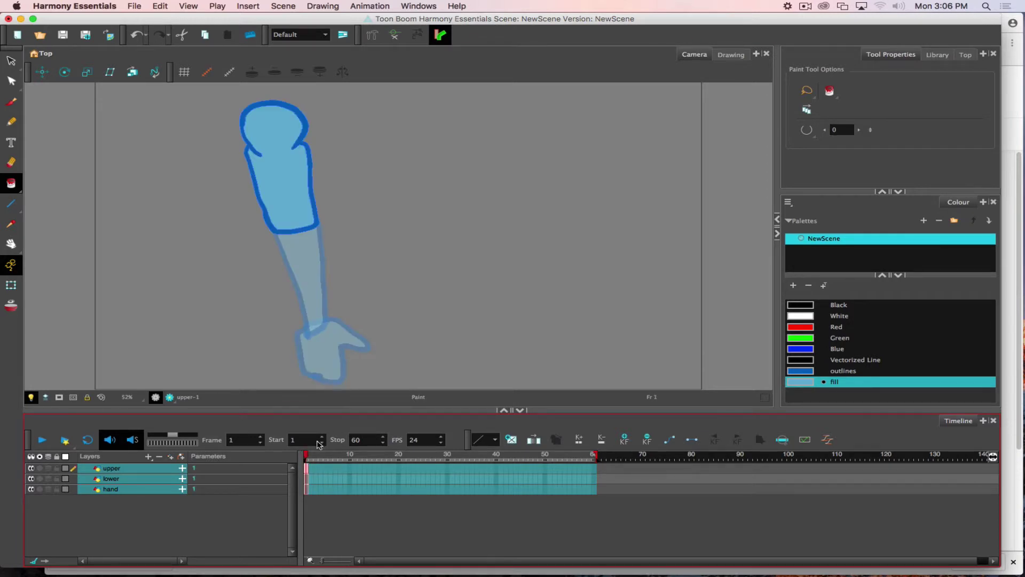
pyautogui.moveTo(618, 575)
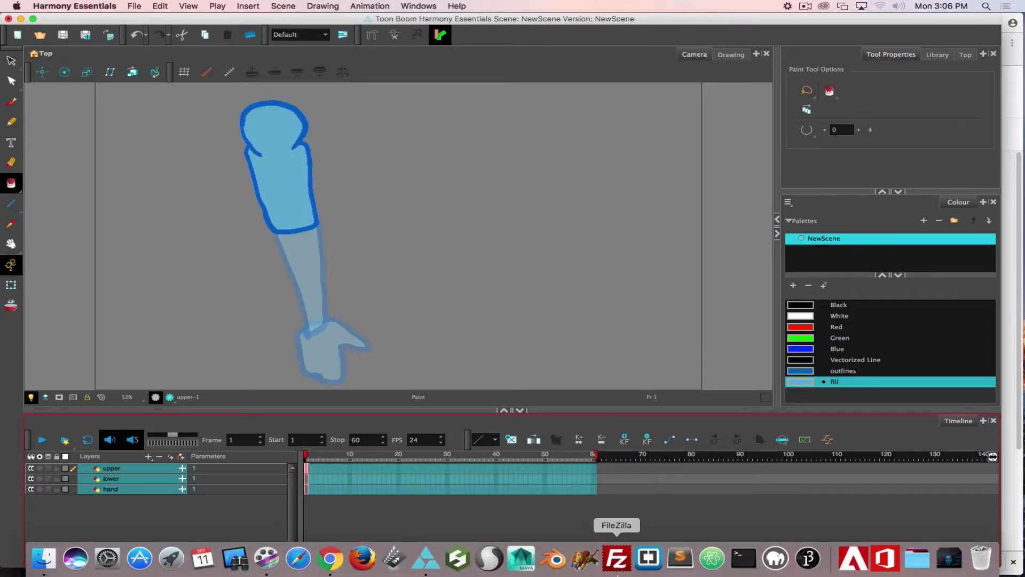
pyautogui.click(369, 478)
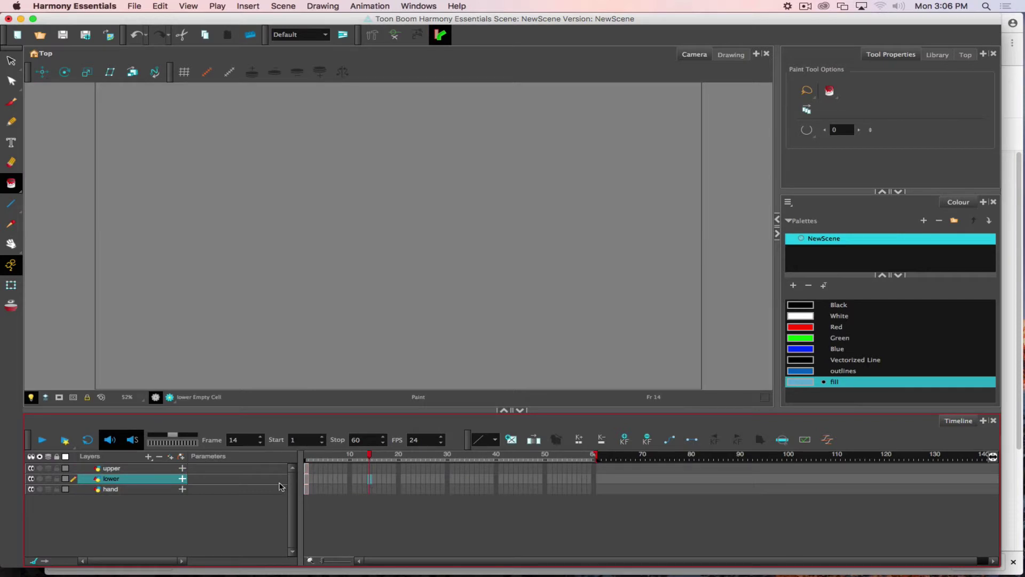
pyautogui.click(306, 459)
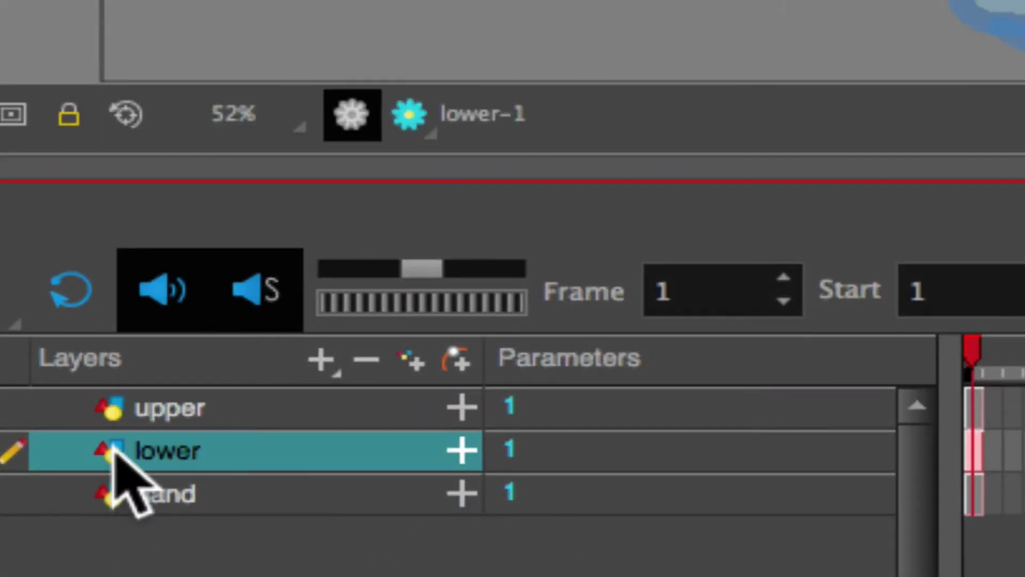
# Drag the lower layer onto upper in the layer list to nest it.
pyautogui.moveTo(113, 448); pyautogui.dragTo(194, 398)
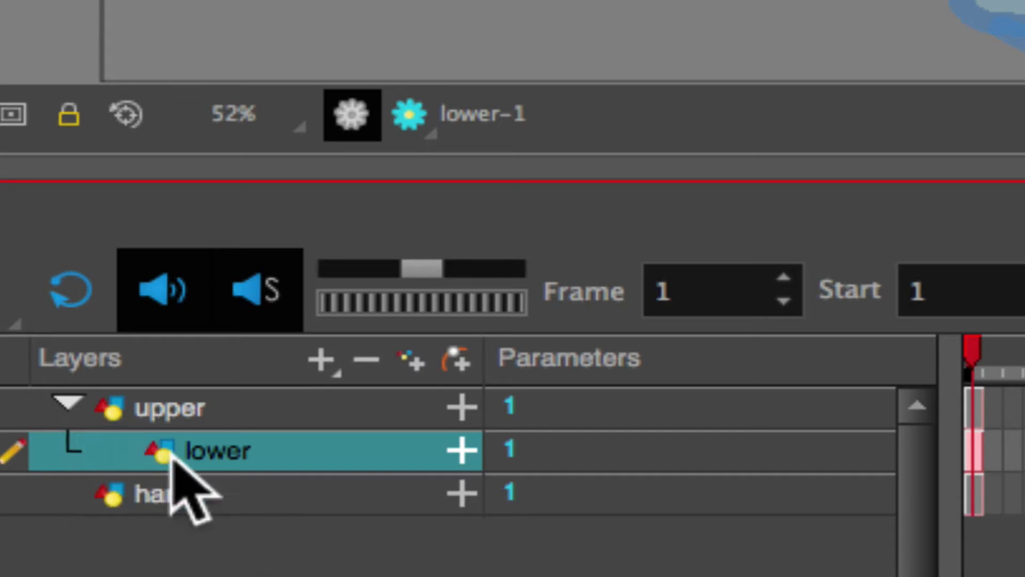
# Drag the hand layer onto the lower layer in the Timeline.
pyautogui.click(135, 498)
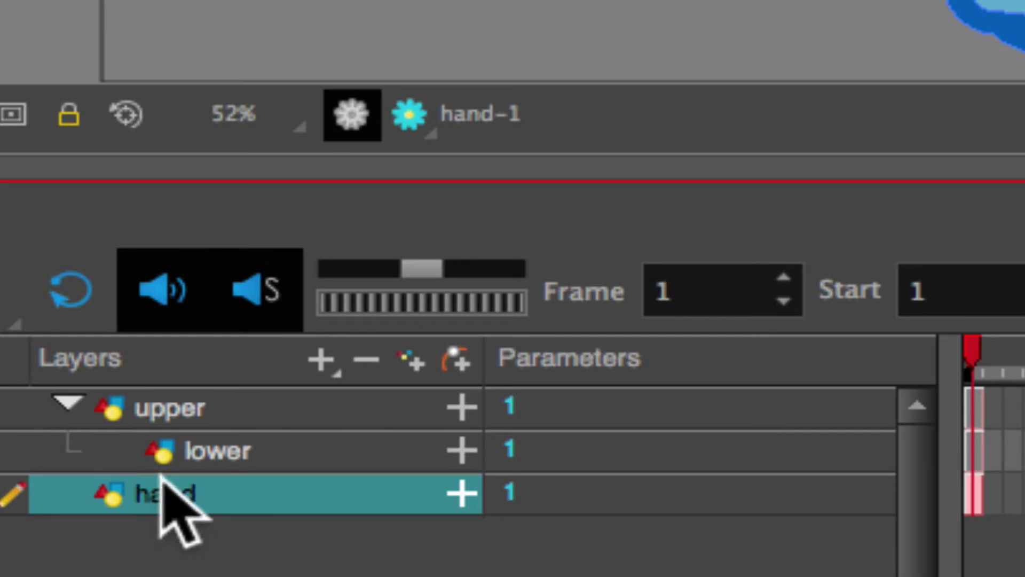
pyautogui.moveTo(192, 473); pyautogui.dragTo(222, 458)
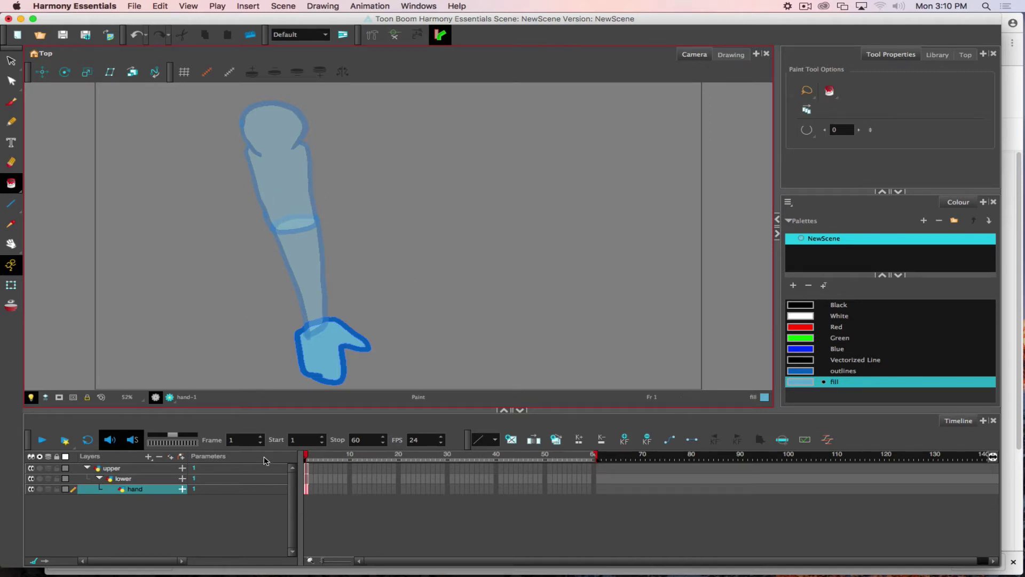
pyautogui.click(309, 467)
pyautogui.click(208, 206)
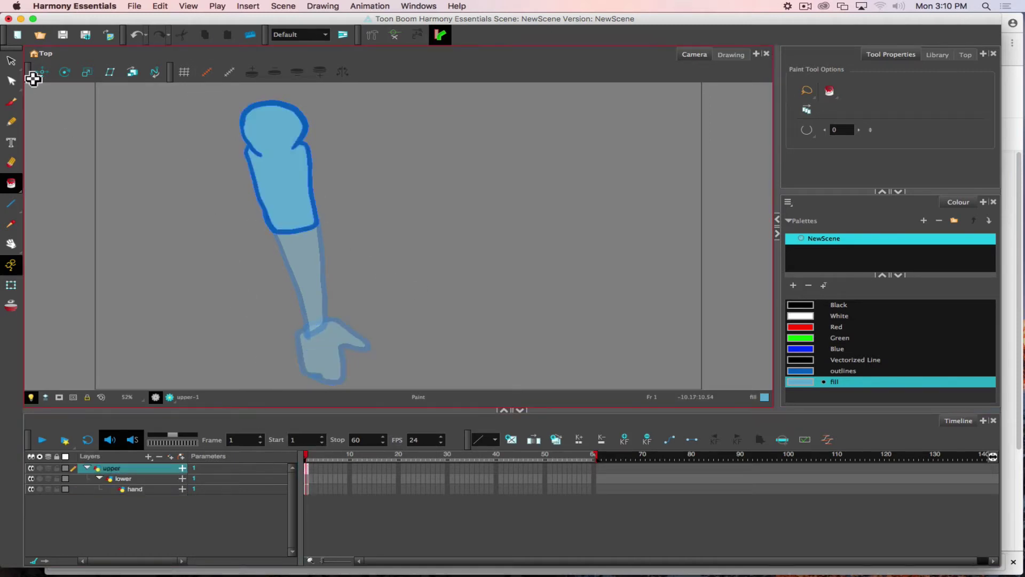
pyautogui.click(65, 73)
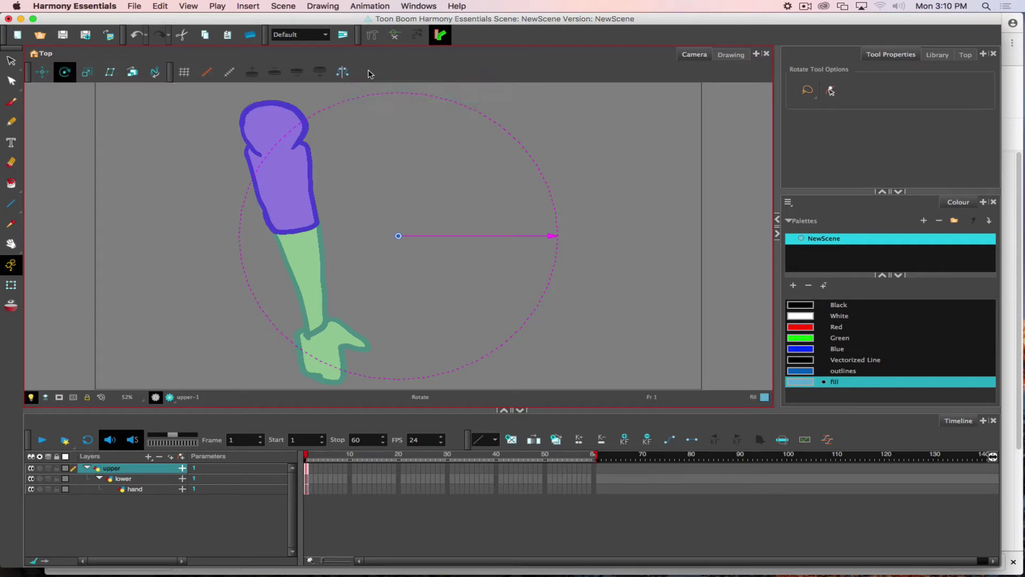
pyautogui.rightClick(384, 71)
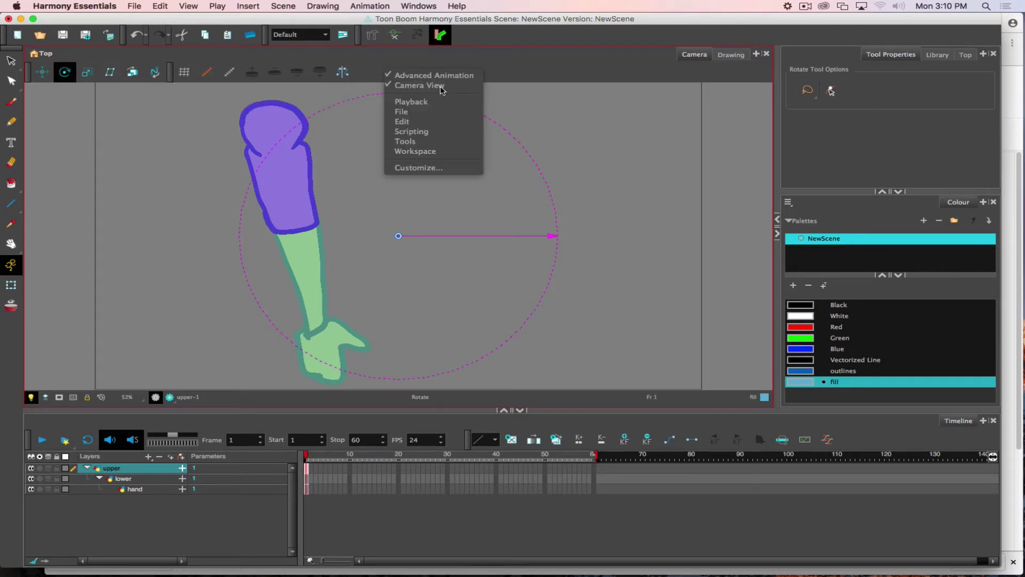
pyautogui.click(437, 75)
pyautogui.rightClick(387, 66)
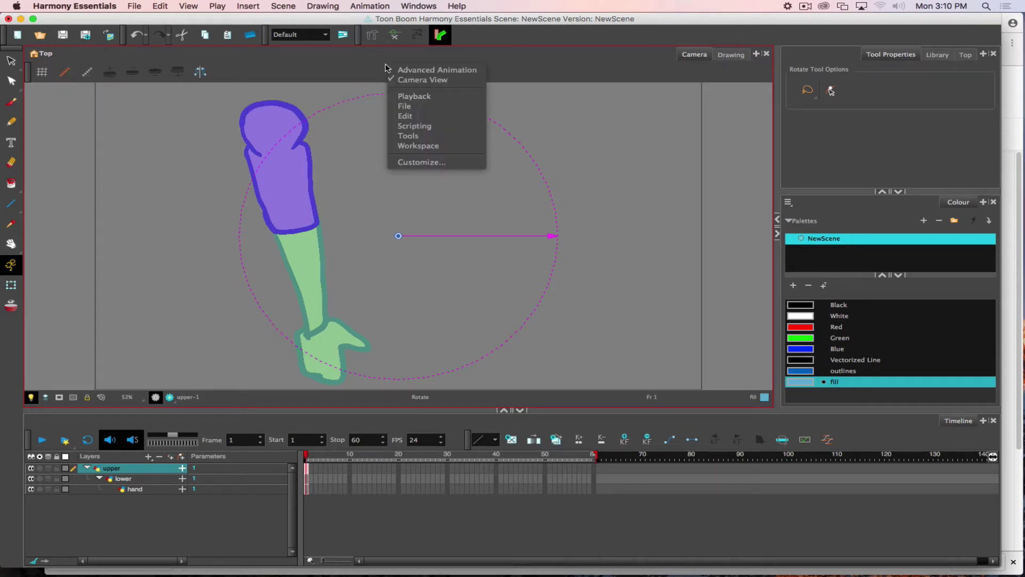
pyautogui.click(437, 70)
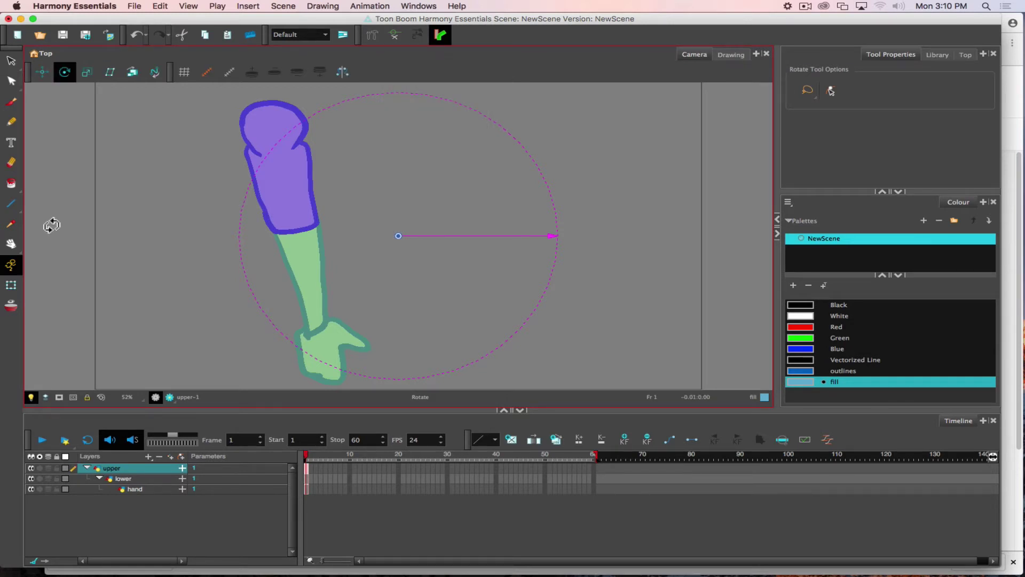
pyautogui.rightClick(560, 34)
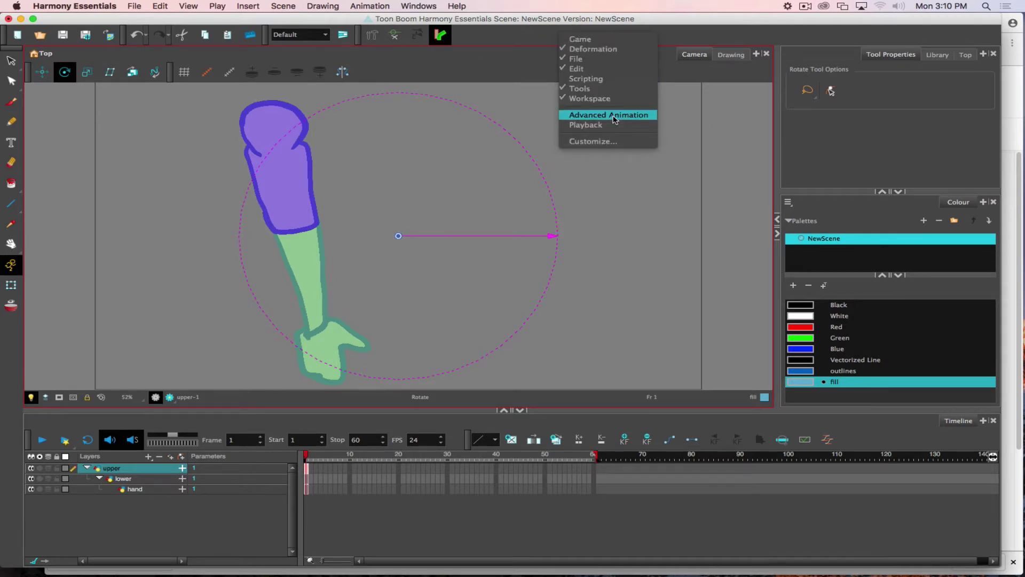
pyautogui.click(580, 428)
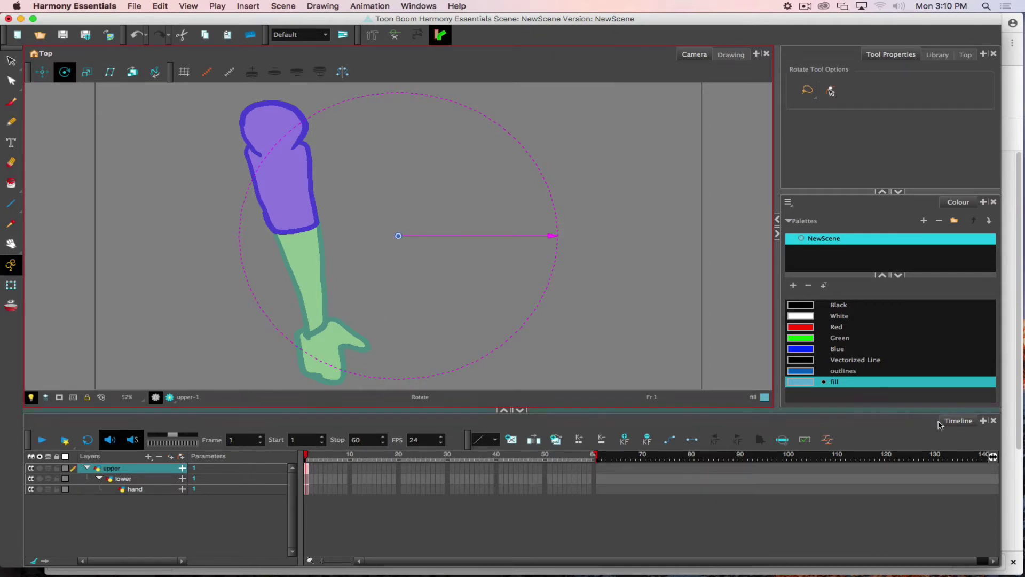
pyautogui.click(939, 428)
pyautogui.rightClick(875, 433)
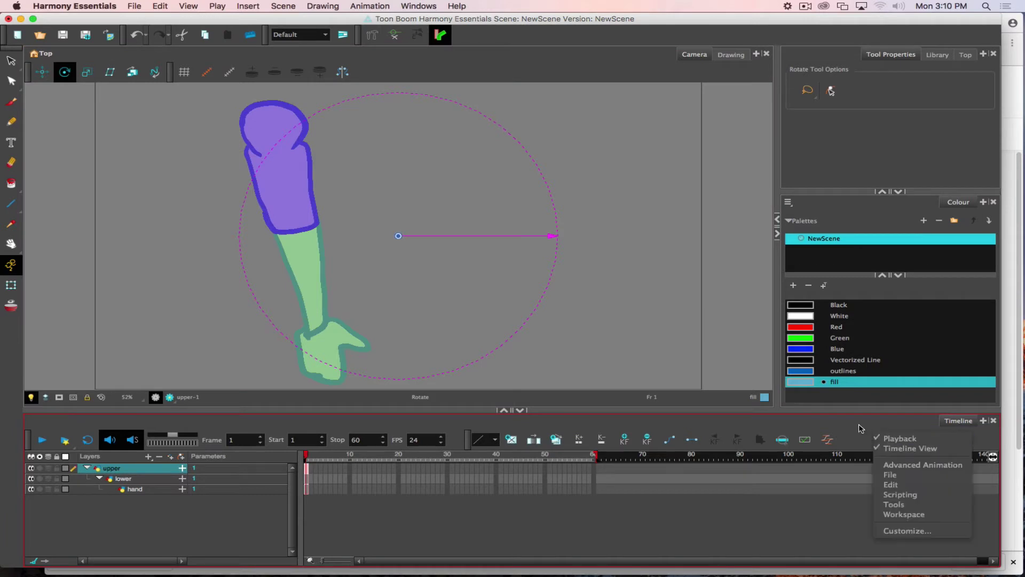
pyautogui.click(860, 429)
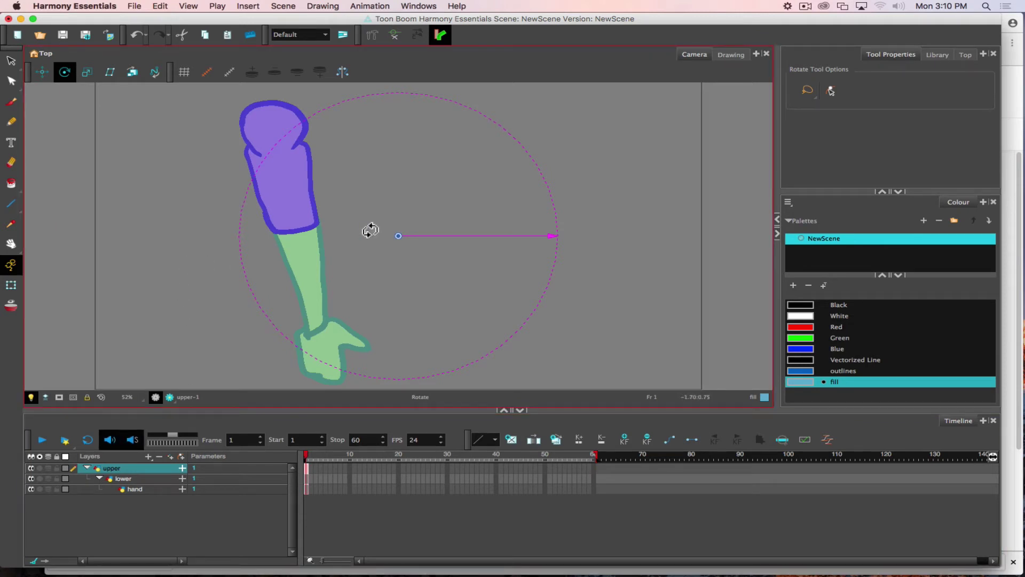
# Move the upper arm's rotation pivot to the shoulder and test-swing the arm.
pyautogui.rightClick(612, 63)
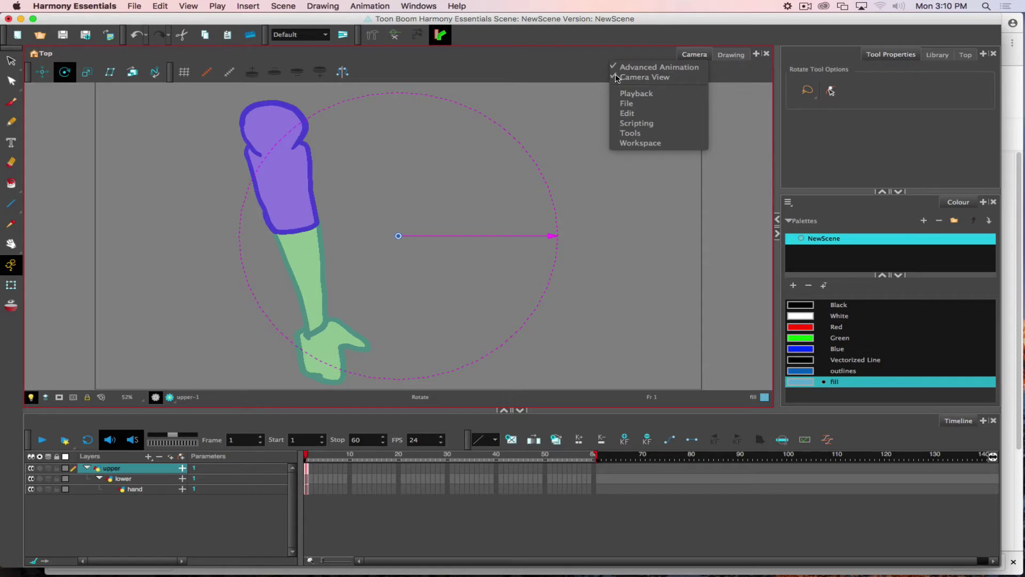
pyautogui.click(410, 64)
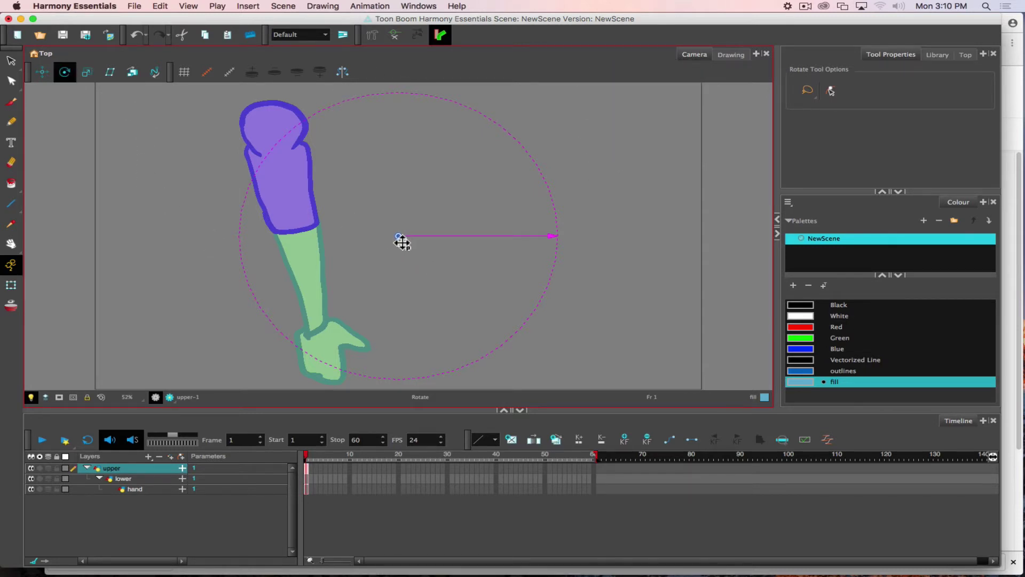
pyautogui.moveTo(401, 241); pyautogui.dragTo(275, 127)
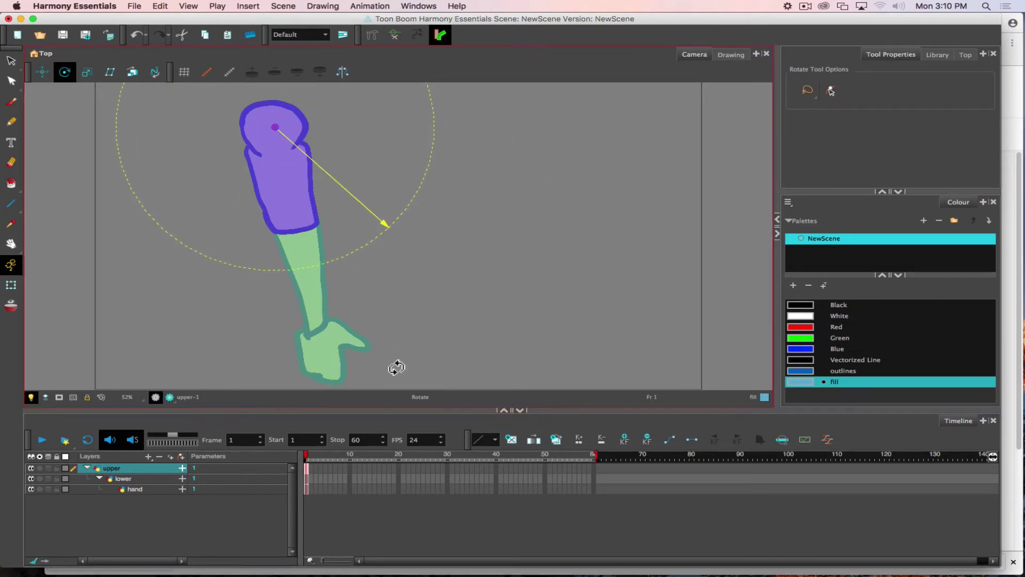
pyautogui.moveTo(393, 366); pyautogui.dragTo(354, 336)
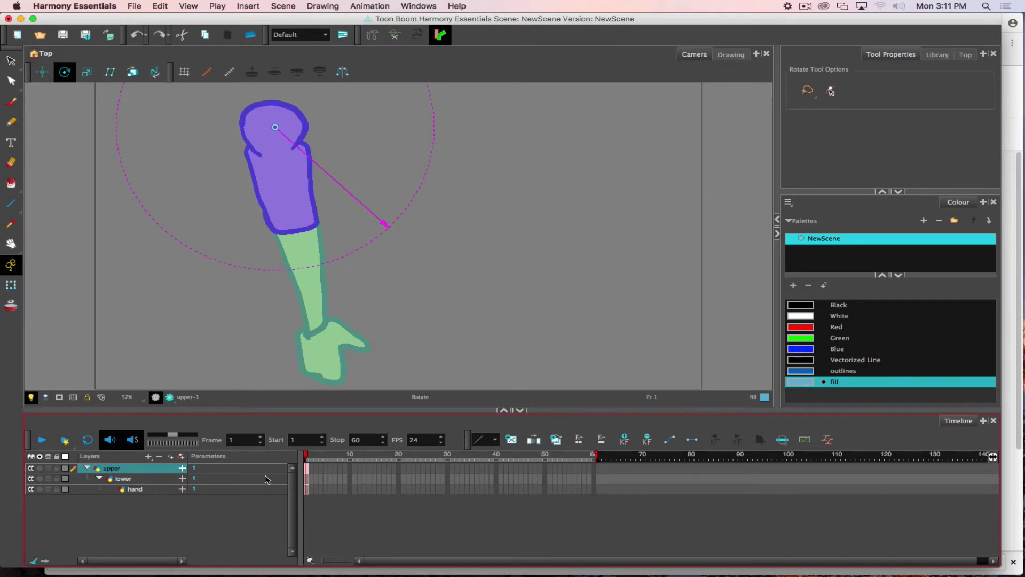
# Place the forearm's rotation pivot on the elbow and test-rotate the forearm.
pyautogui.click(307, 480)
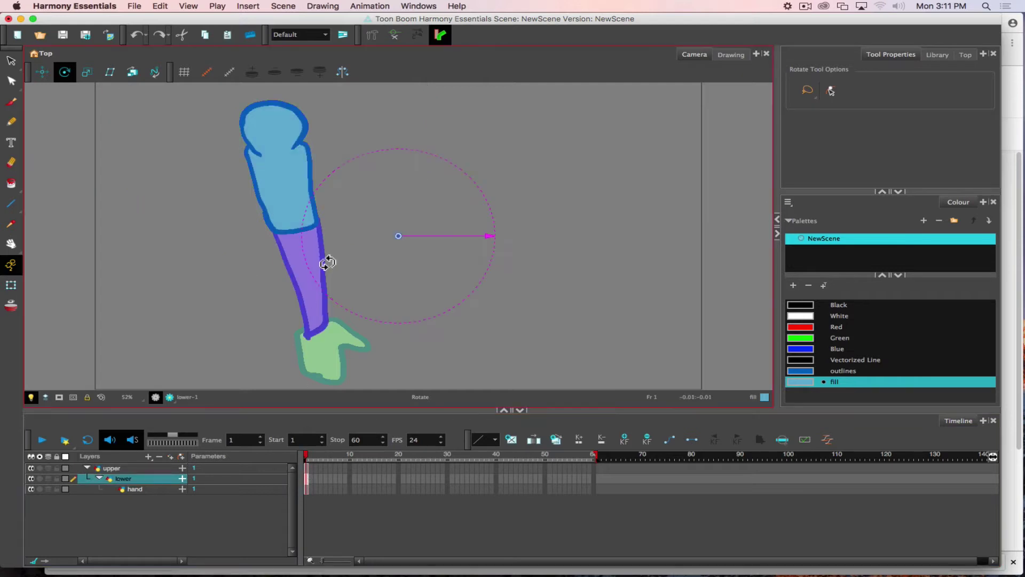
pyautogui.moveTo(404, 238); pyautogui.dragTo(300, 231)
pyautogui.moveTo(359, 348); pyautogui.dragTo(327, 378)
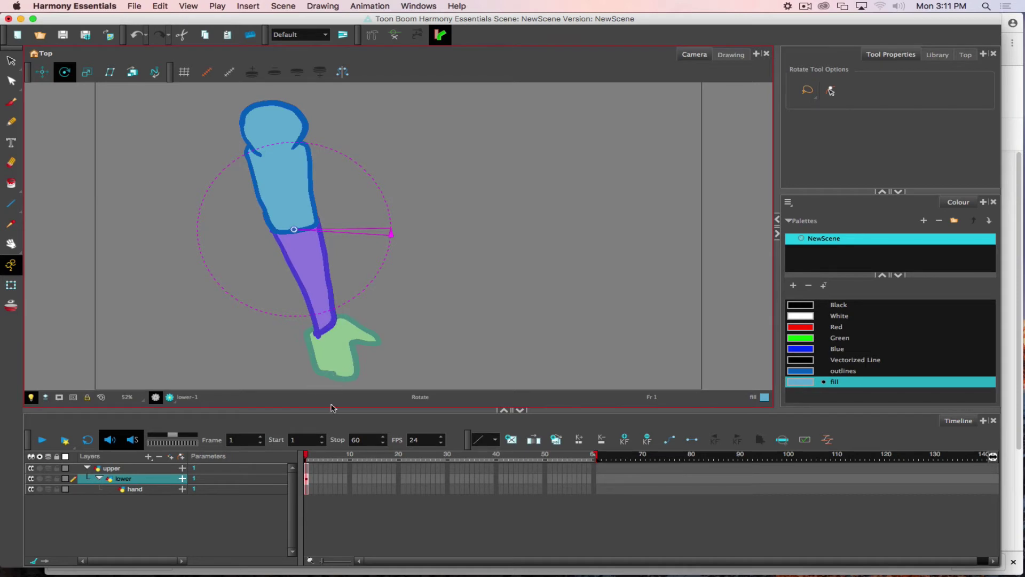
pyautogui.click(310, 486)
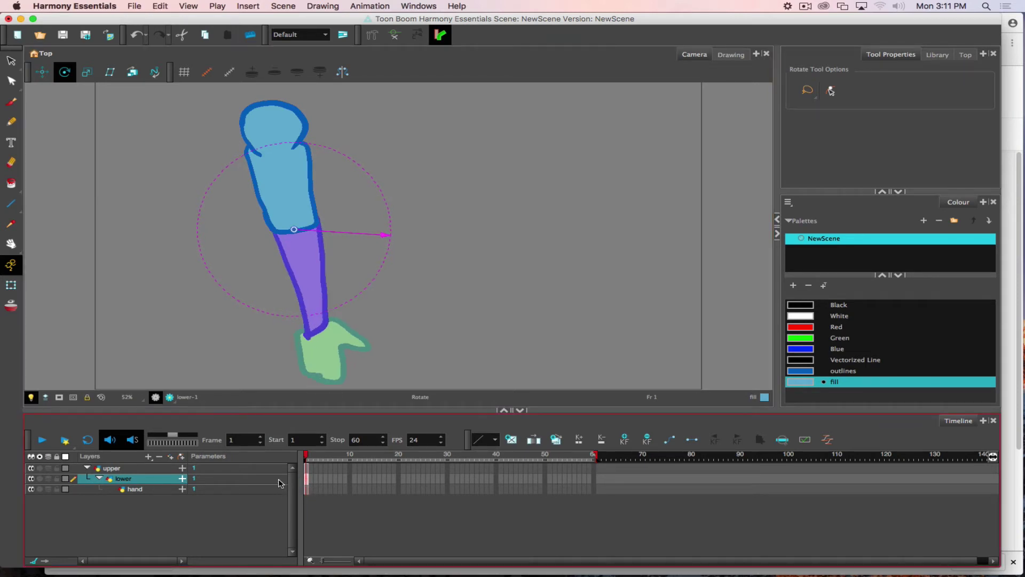
# Set the hand's pivot on the wrist, undoing stray edits, then recheck elbow and shoulder pivots.
pyautogui.click(308, 490)
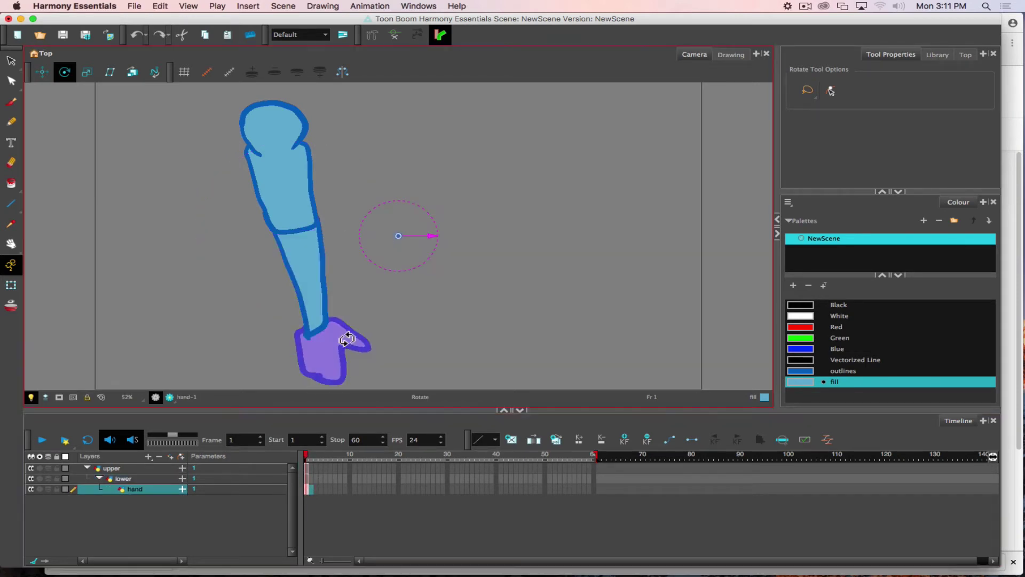
pyautogui.moveTo(403, 237); pyautogui.dragTo(335, 322)
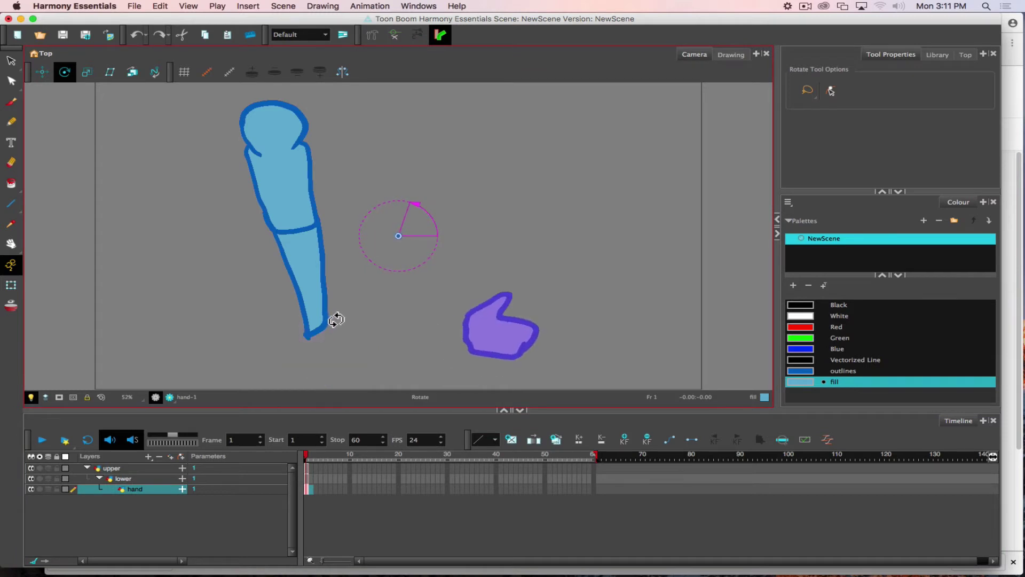
pyautogui.press('super+z')
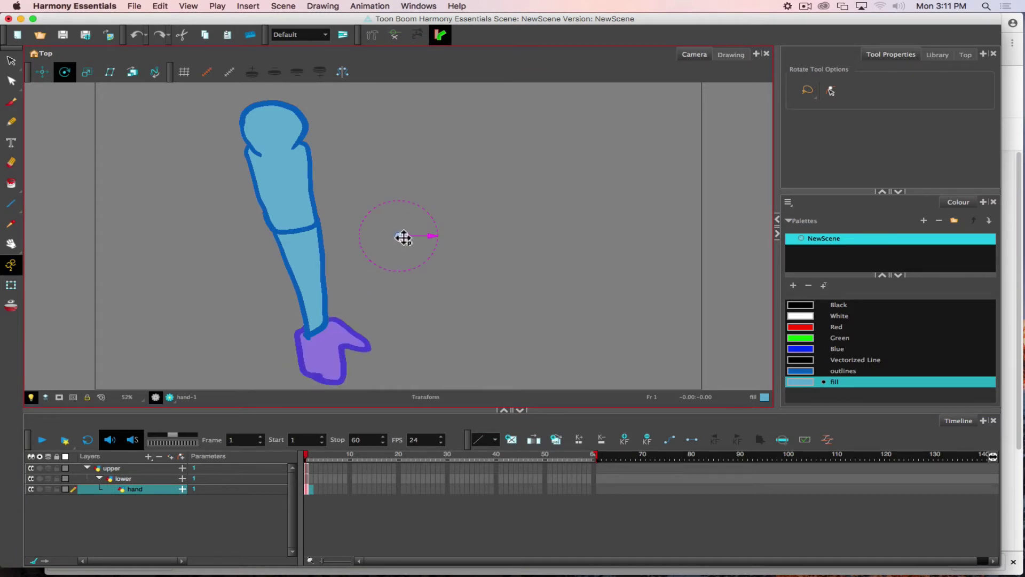
pyautogui.moveTo(403, 237); pyautogui.dragTo(439, 238)
pyautogui.press('super+z')
pyautogui.moveTo(402, 241); pyautogui.dragTo(323, 333)
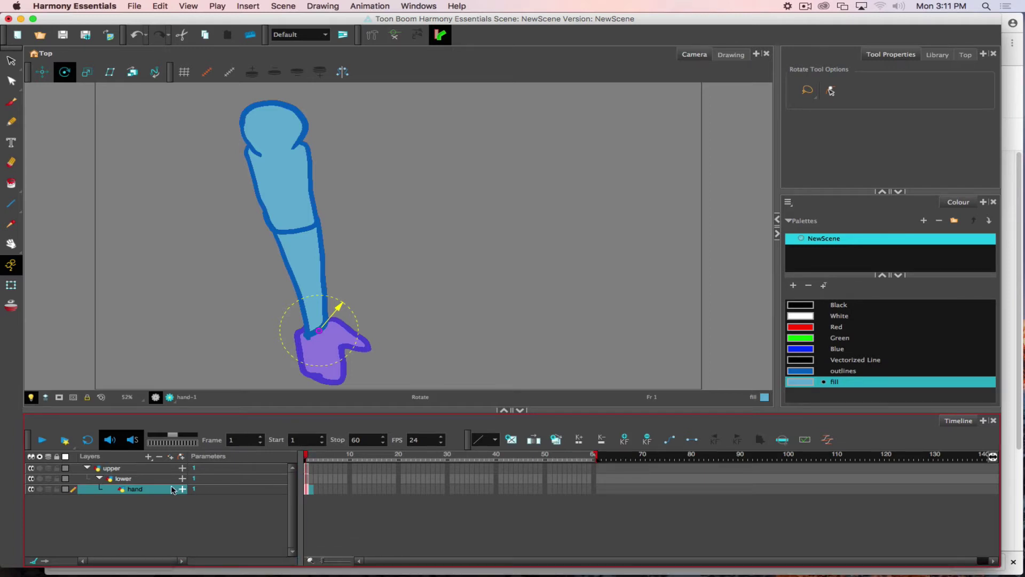
pyautogui.click(124, 478)
pyautogui.click(127, 468)
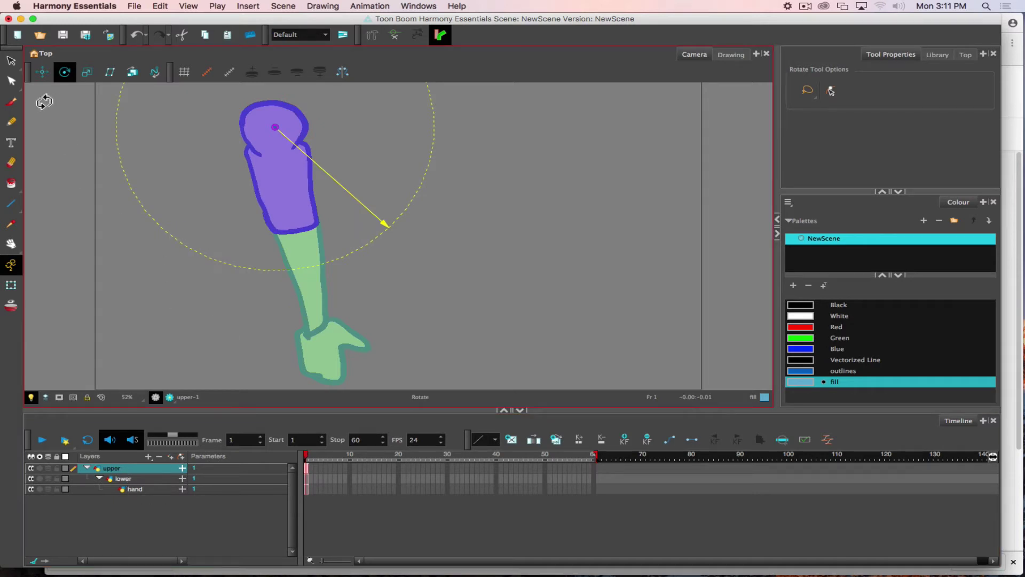
# Extend the upper, lower and hand drawings with F5 to fill frames 1–60.
pyautogui.hotkey('alt', 's')
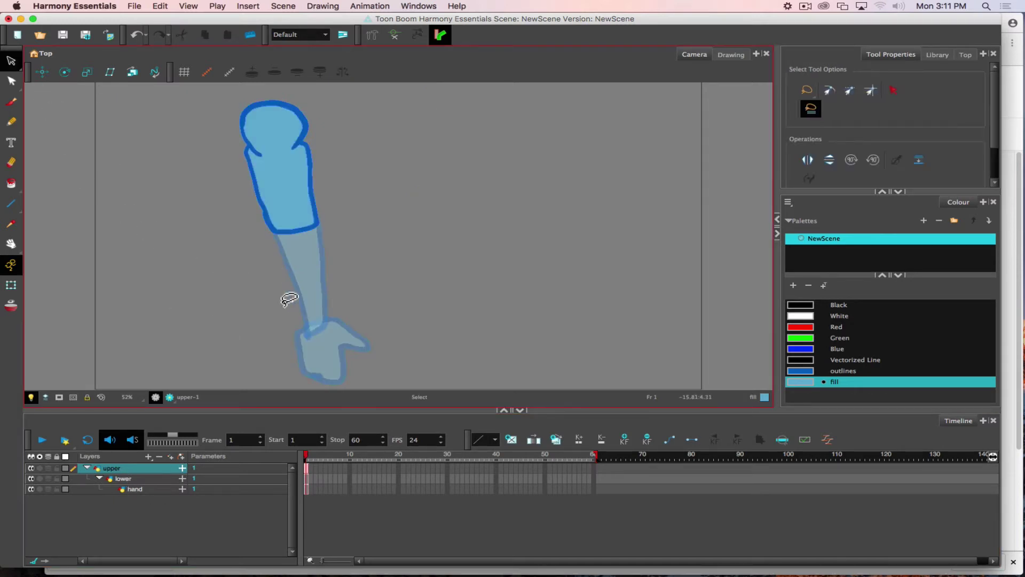
pyautogui.moveTo(594, 470); pyautogui.dragTo(596, 506)
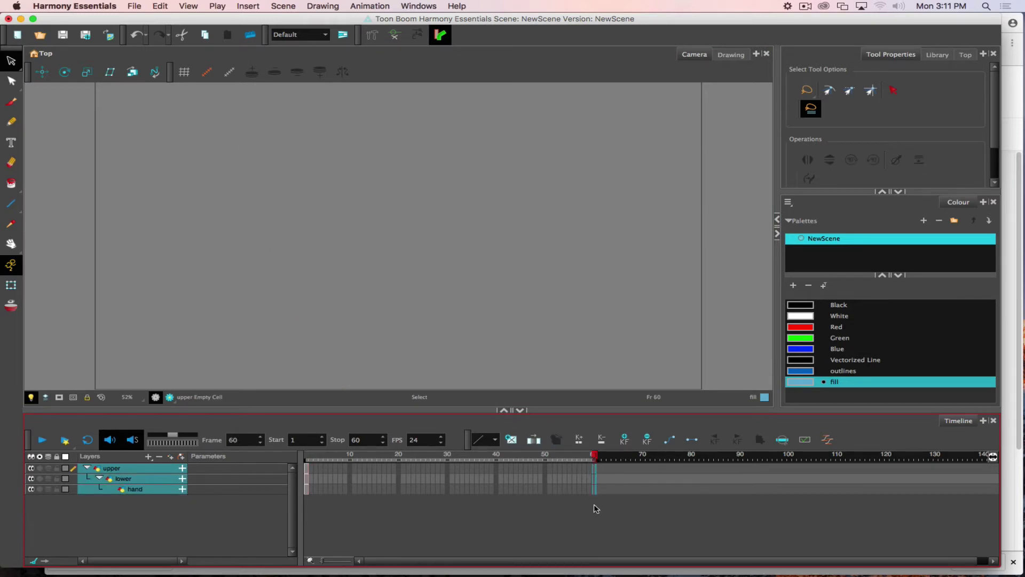
pyautogui.press('F5')
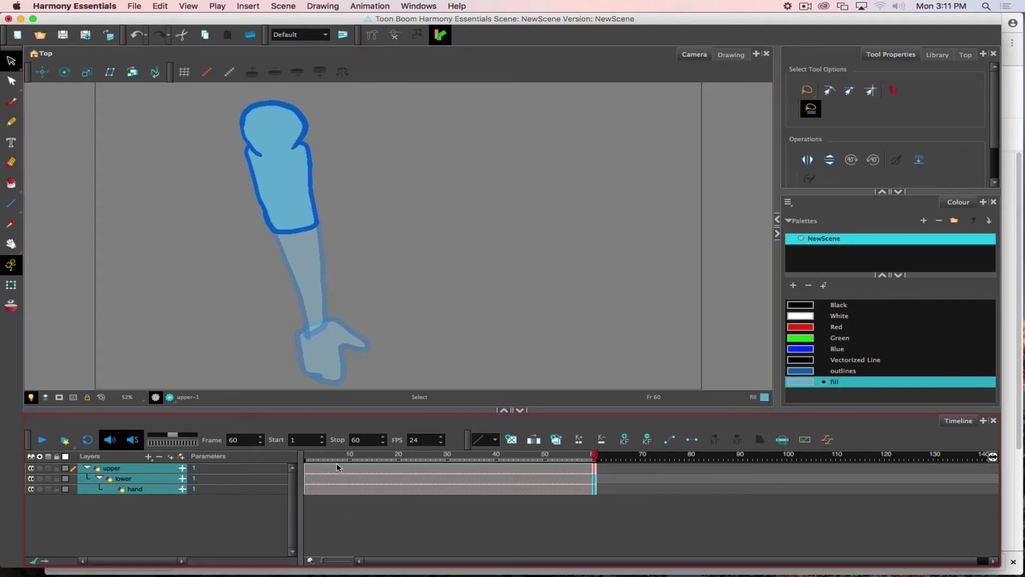
# Select the frame-1 cells on all three arm layers.
pyautogui.click(309, 461)
pyautogui.click(307, 468)
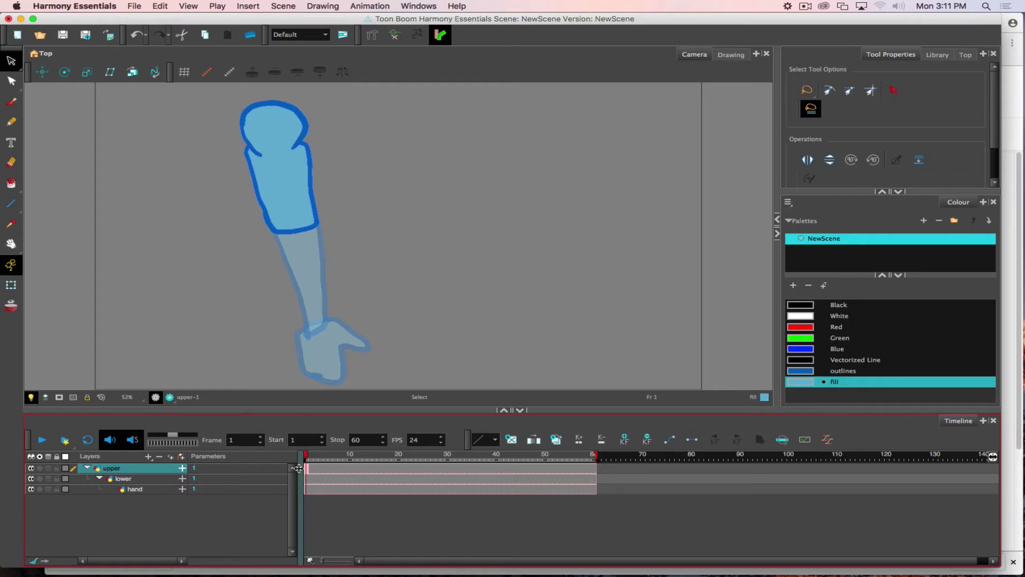
pyautogui.moveTo(308, 493)
pyautogui.mouseDown()
pyautogui.moveTo(310, 473)
pyautogui.moveTo(300, 474)
pyautogui.mouseUp()
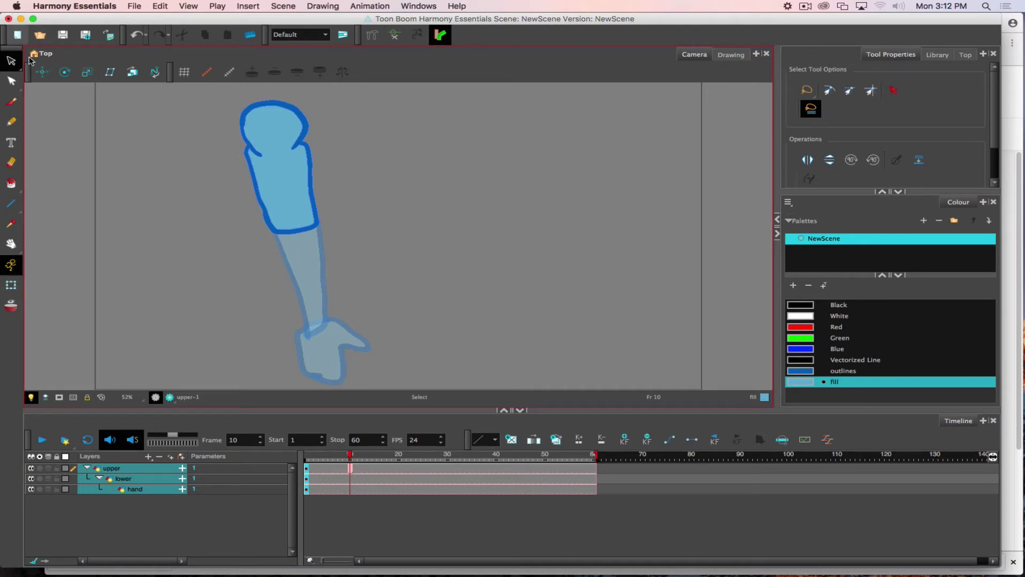
# Switch to the Rotate tool and try keying all three arm layers at frame 10, then undo it.
pyautogui.click(64, 71)
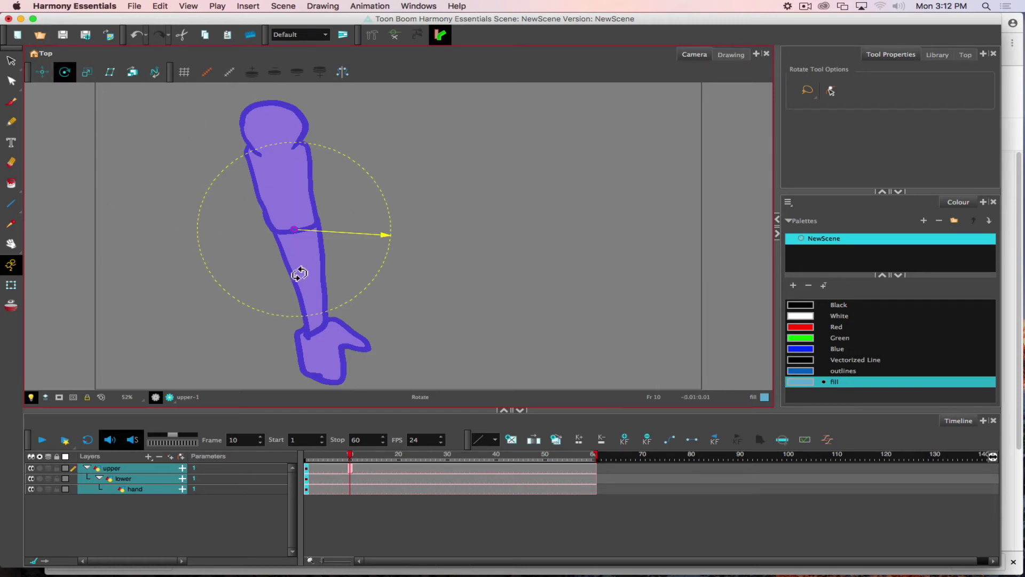
pyautogui.click(287, 454)
pyautogui.press('F6')
pyautogui.hotkey('ctrl', 'z')
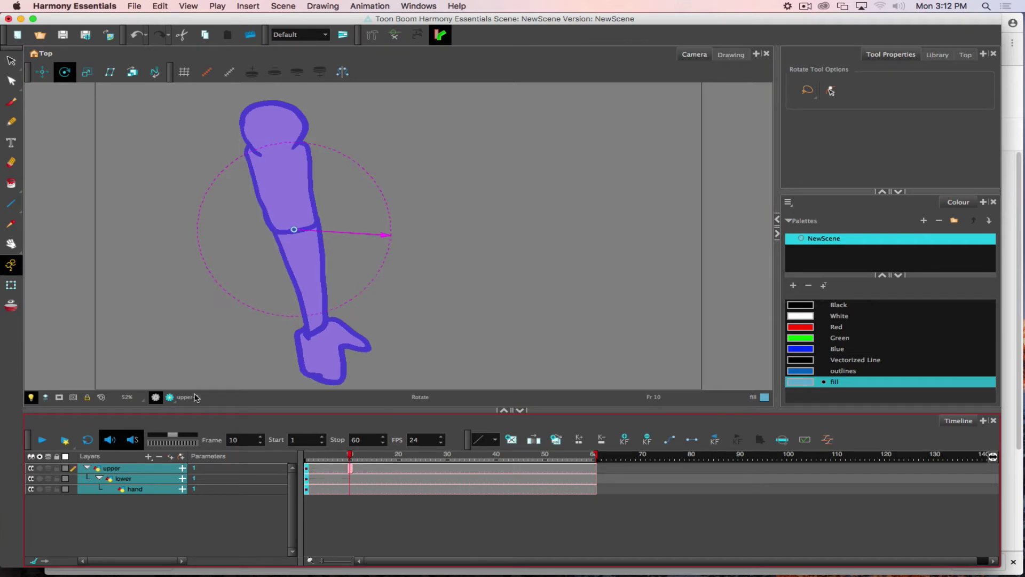
# At frame 10, rotate the upper arm upright and bend the forearm inward at the elbow.
pyautogui.click(351, 468)
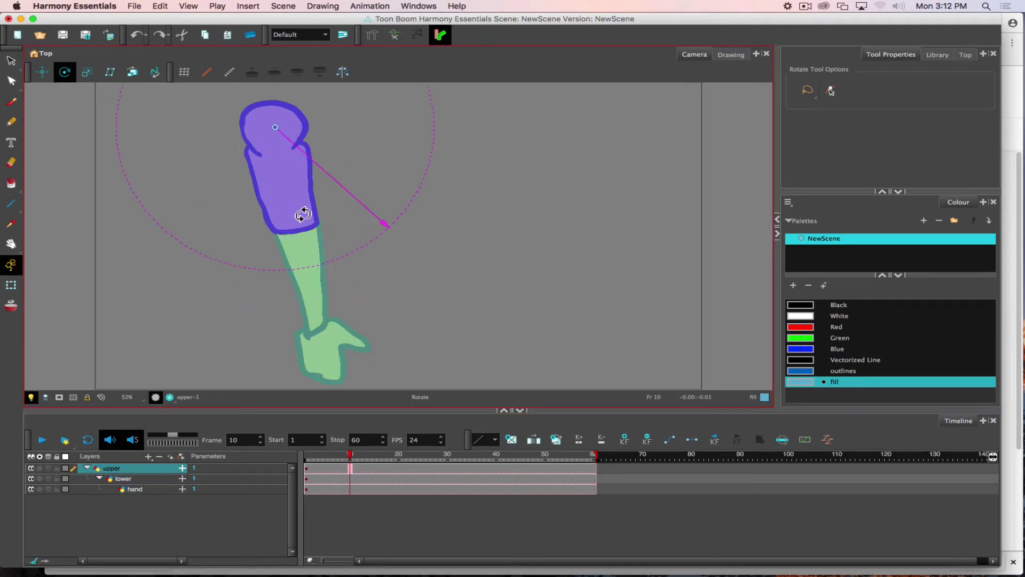
pyautogui.moveTo(304, 215); pyautogui.dragTo(289, 219)
pyautogui.click(278, 250)
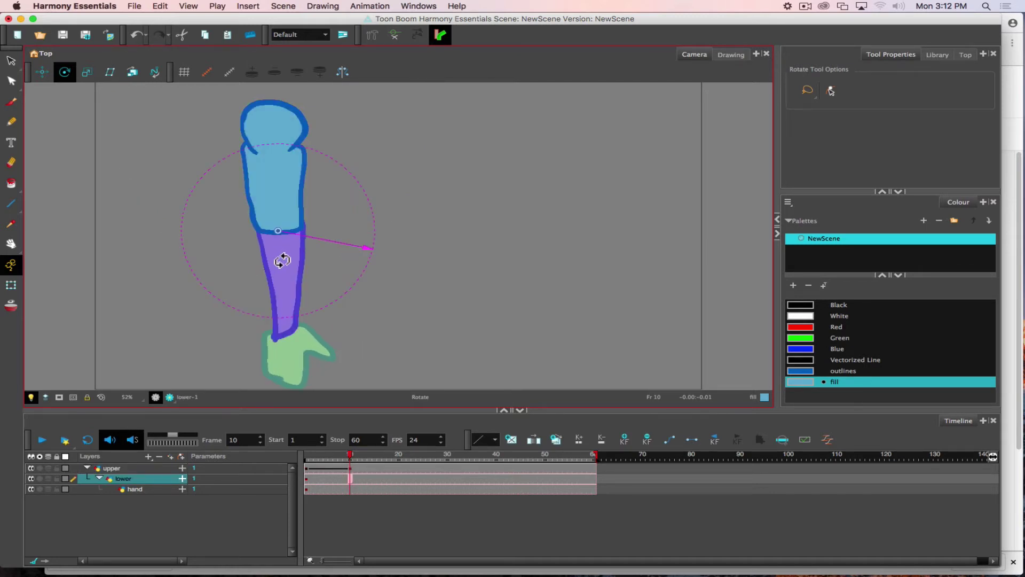
pyautogui.moveTo(286, 277); pyautogui.dragTo(293, 274)
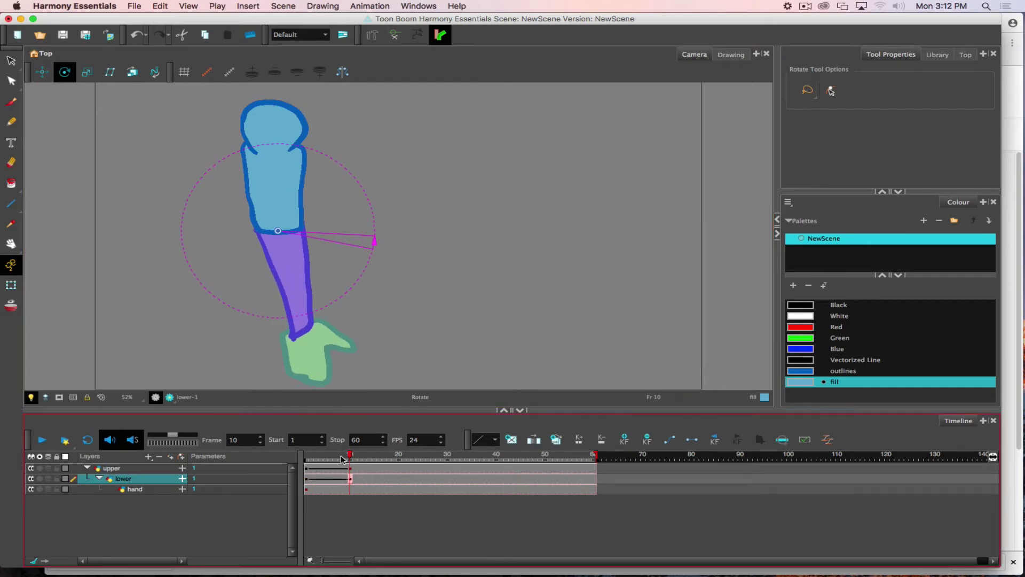
pyautogui.moveTo(350, 455)
pyautogui.mouseDown()
pyautogui.moveTo(307, 454)
pyautogui.moveTo(351, 447)
pyautogui.mouseUp()
pyautogui.moveTo(351, 448)
pyautogui.mouseDown()
pyautogui.moveTo(373, 446)
pyautogui.moveTo(292, 450)
pyautogui.moveTo(351, 446)
pyautogui.mouseUp()
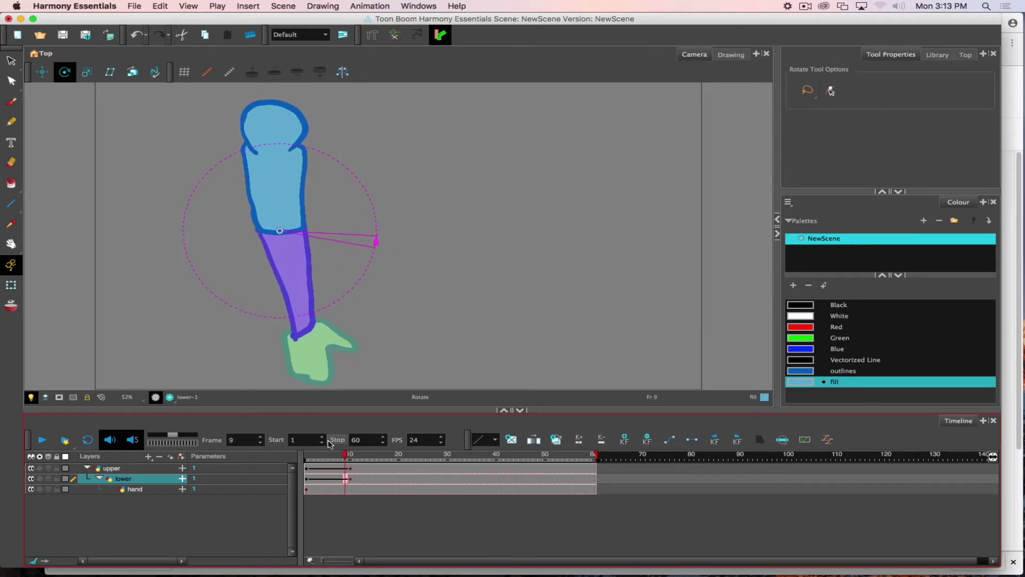
# Select the hand layer and rotate the hand at the wrist on frame 9.
pyautogui.press('b')
pyautogui.hotkey('shift', 'b')
pyautogui.hotkey('shift', 'b')
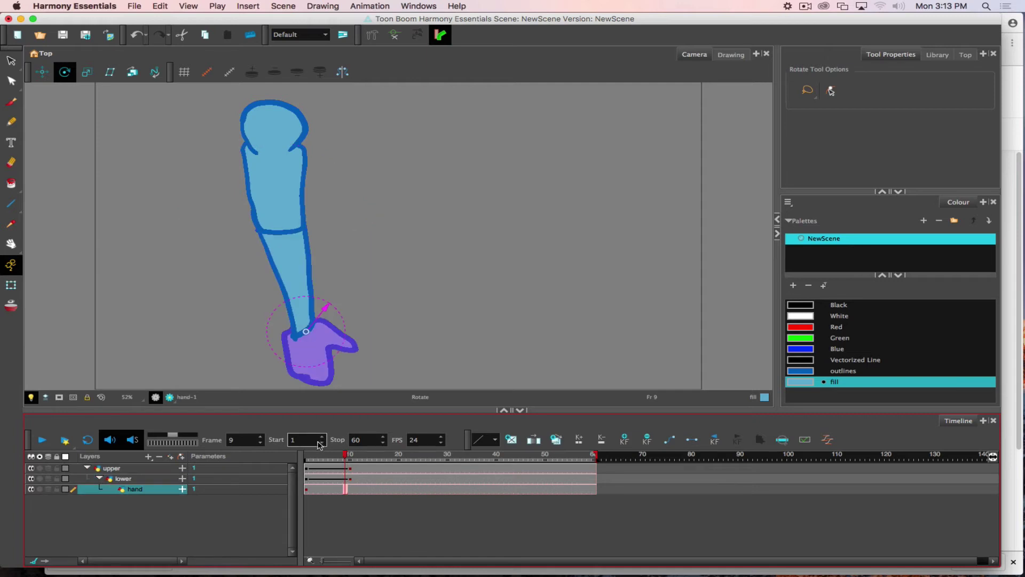
pyautogui.press('b')
pyautogui.press('b')
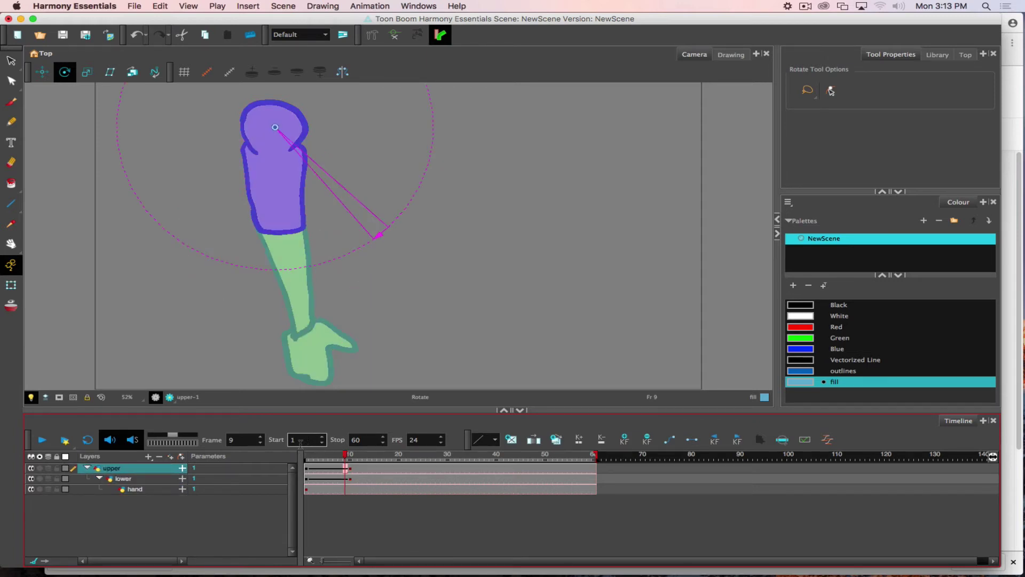
pyautogui.hotkey('shift', 'b')
pyautogui.hotkey('shift', 'b')
pyautogui.press('b')
pyautogui.press('b')
pyautogui.hotkey('shift', 'b')
pyautogui.hotkey('shift', 'b')
pyautogui.press('b')
pyautogui.press('b')
pyautogui.hotkey('shift', 'b')
pyautogui.hotkey('shift', 'b')
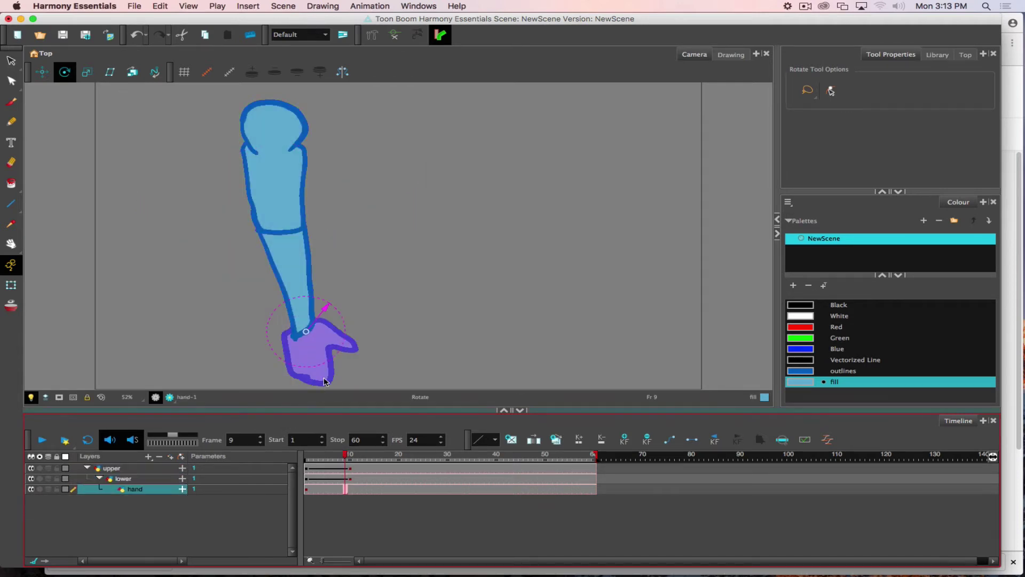
pyautogui.moveTo(329, 360); pyautogui.dragTo(332, 358)
pyautogui.press('b')
pyautogui.press('b')
pyautogui.hotkey('shift', 'b')
pyautogui.hotkey('shift', 'b')
pyautogui.press('b')
pyautogui.press('b')
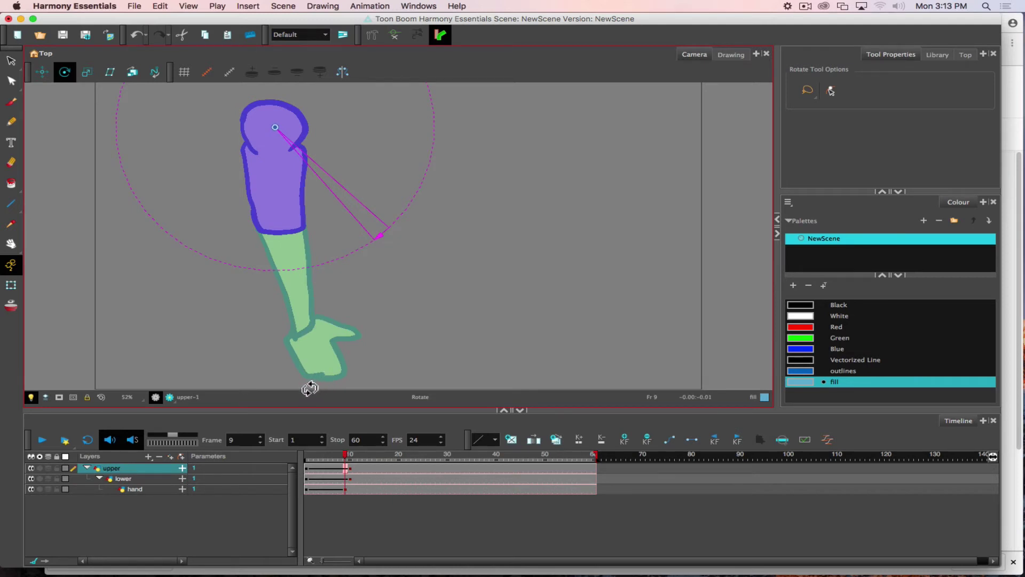
# At frame 15, bend the lower arm outward at the elbow.
pyautogui.press('.')
pyautogui.press('.')
pyautogui.press('.')
pyautogui.press('.')
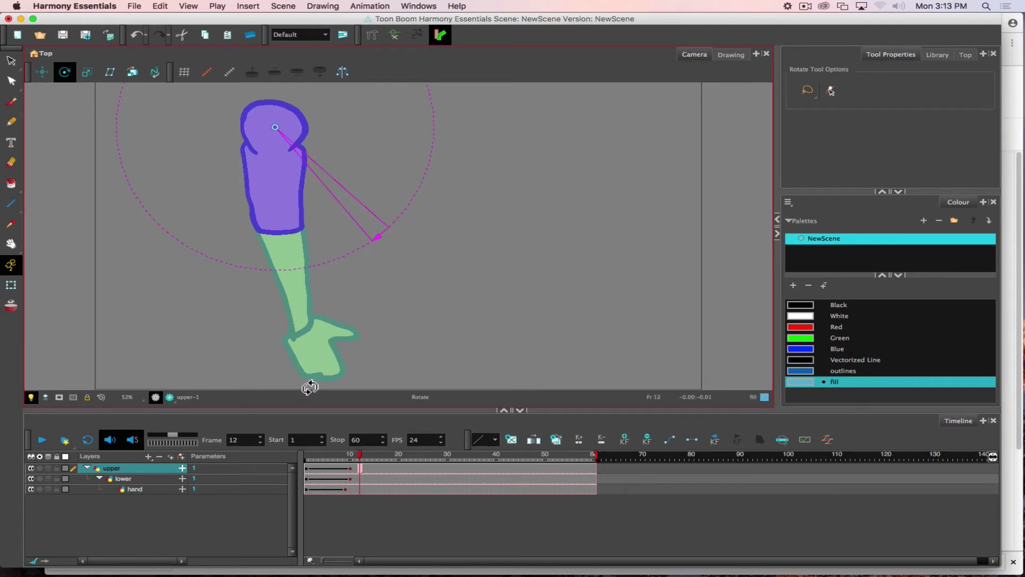
pyautogui.press(',')
pyautogui.press(',')
pyautogui.press(',')
pyautogui.press(',')
pyautogui.press(',')
pyautogui.press(',')
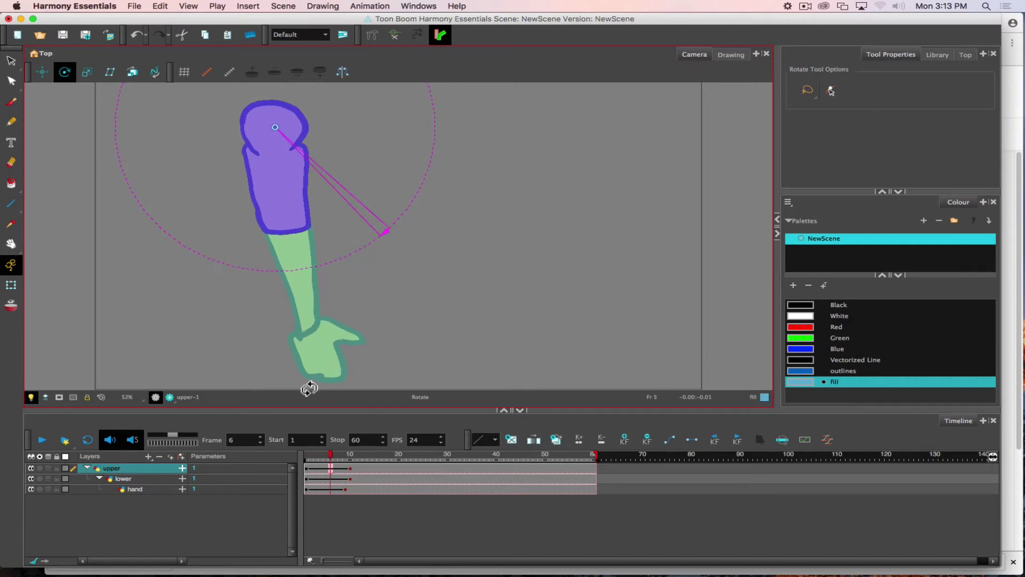
pyautogui.press('.')
pyautogui.press('.')
pyautogui.press('.')
pyautogui.press('.')
pyautogui.press('.')
pyautogui.press('.')
pyautogui.press('.')
pyautogui.press('.')
pyautogui.press('.')
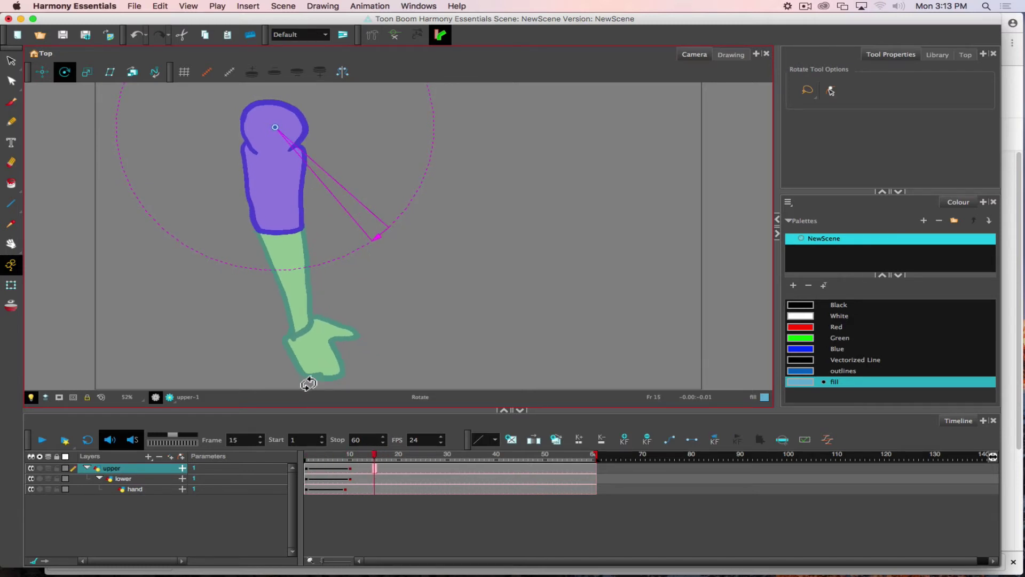
pyautogui.click(289, 314)
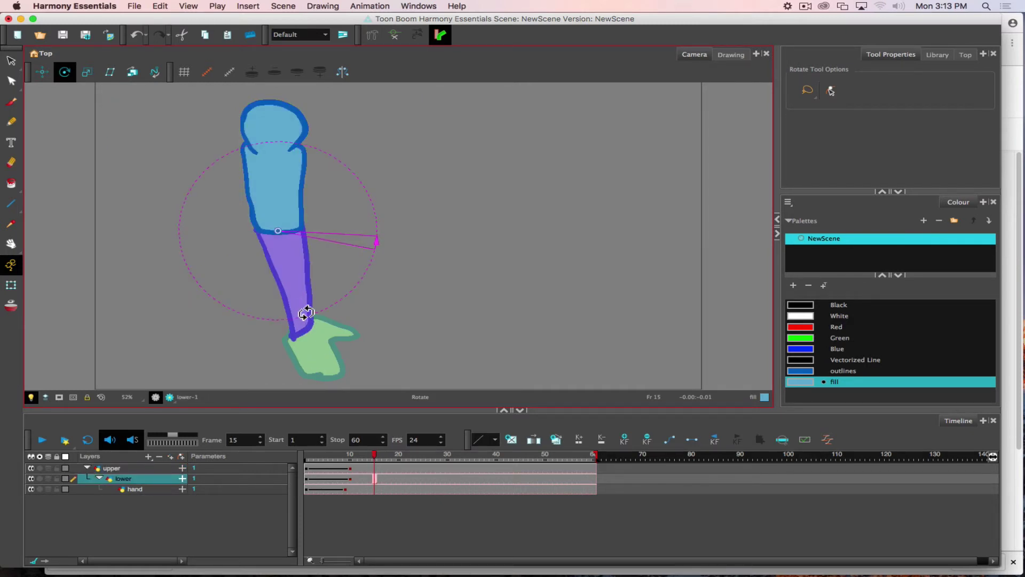
pyautogui.moveTo(305, 314); pyautogui.dragTo(328, 337)
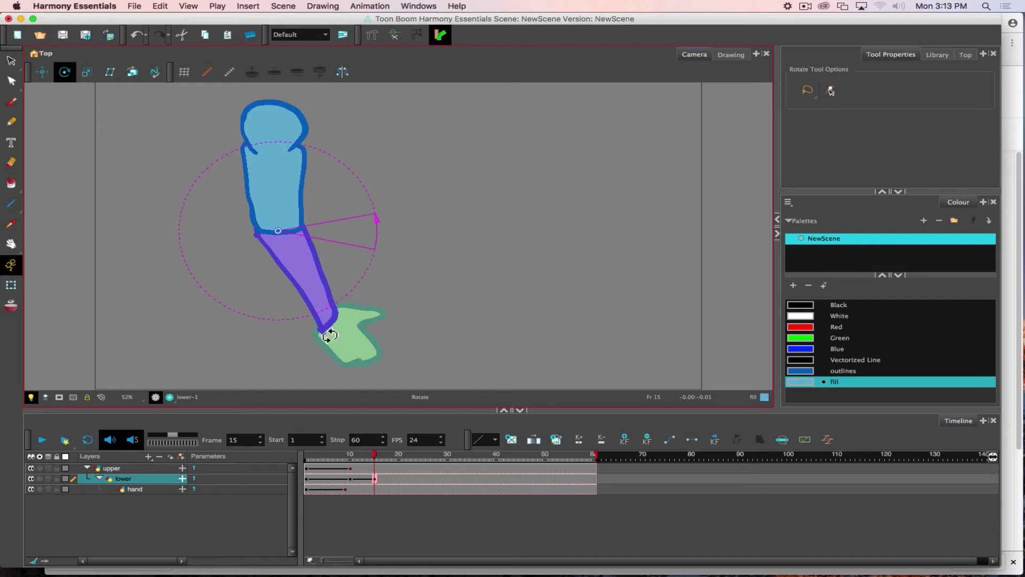
pyautogui.press('b')
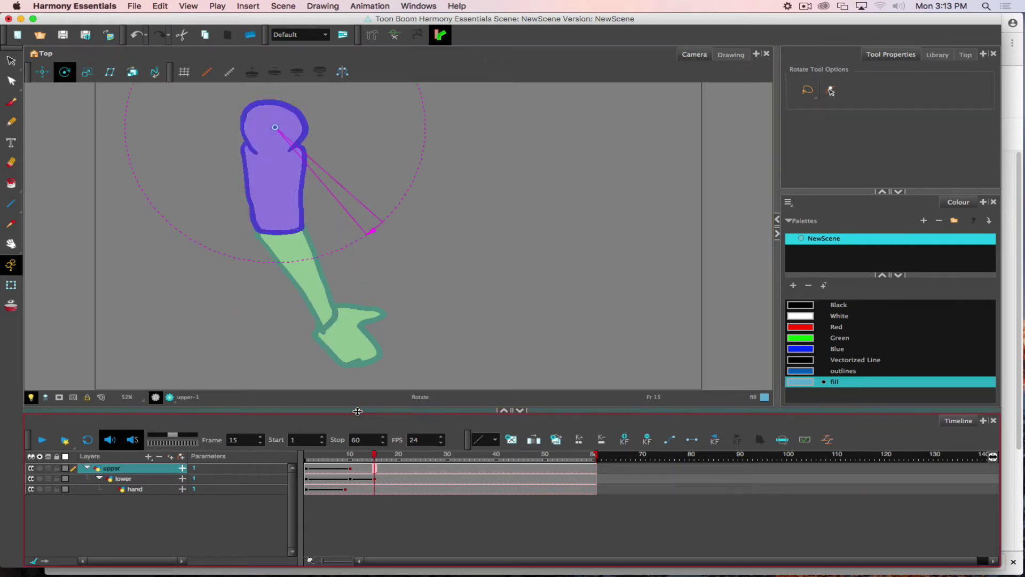
pyautogui.hotkey('shift', 'b')
pyautogui.hotkey('shift', 'b')
pyautogui.press('b')
pyautogui.press('b')
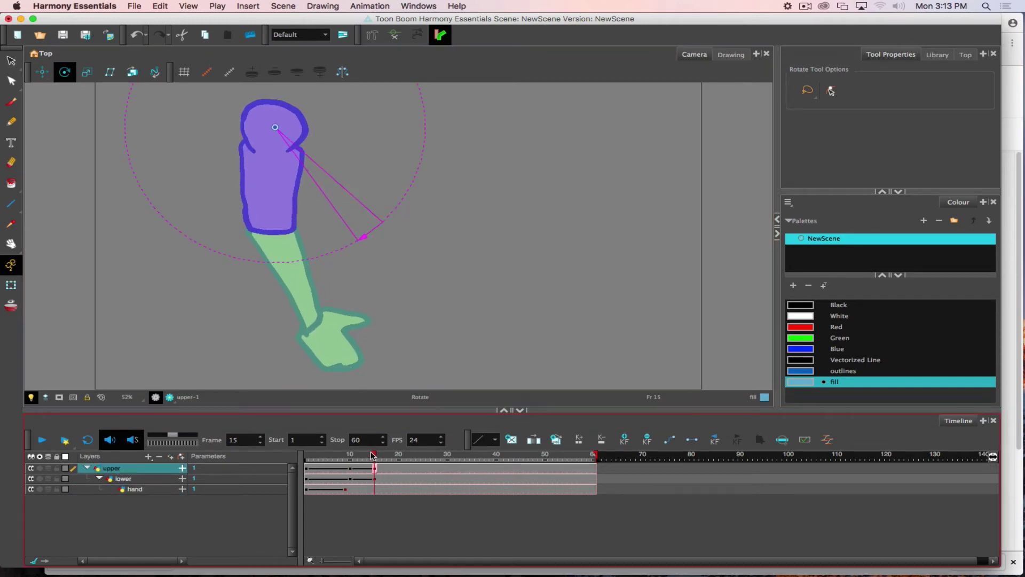
# Rotate the whole arm up from the shoulder, then bend the lower arm upward at frame 23.
pyautogui.moveTo(372, 455); pyautogui.dragTo(406, 455)
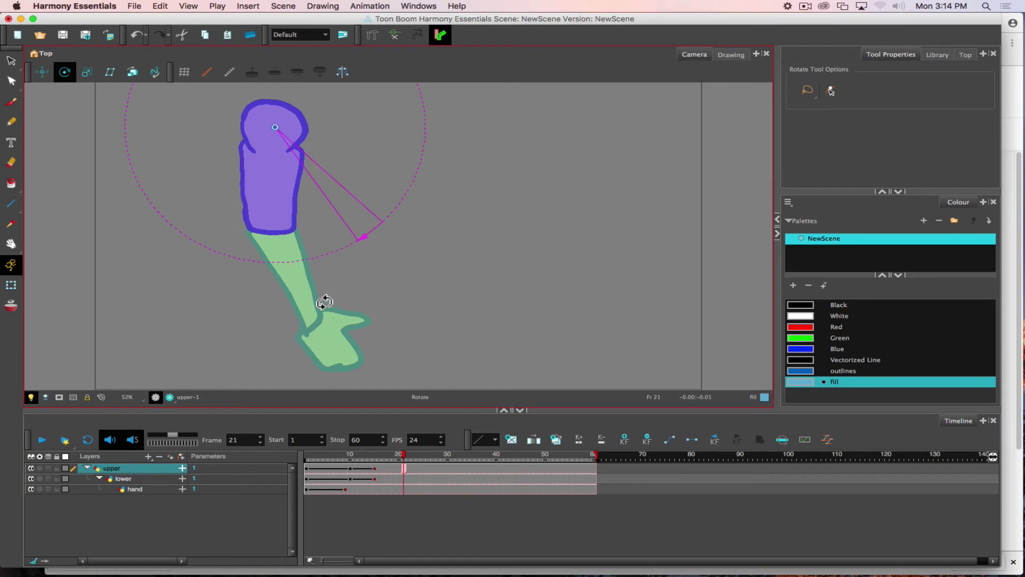
pyautogui.moveTo(275, 220); pyautogui.dragTo(344, 193)
pyautogui.moveTo(404, 455)
pyautogui.mouseDown()
pyautogui.moveTo(316, 455)
pyautogui.moveTo(423, 455)
pyautogui.mouseUp()
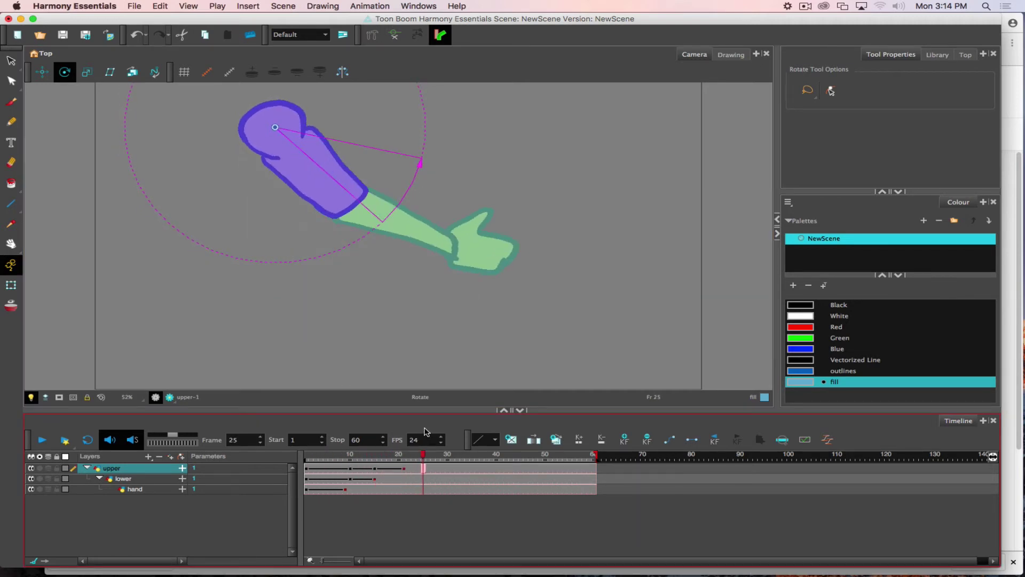
pyautogui.press(',')
pyautogui.press(',')
pyautogui.press(',')
pyautogui.press(',')
pyautogui.press(',')
pyautogui.moveTo(404, 459); pyautogui.dragTo(417, 455)
pyautogui.moveTo(421, 244); pyautogui.dragTo(428, 214)
# At frame 25, rotate the hand clockwise at the wrist.
pyautogui.moveTo(414, 455); pyautogui.dragTo(425, 412)
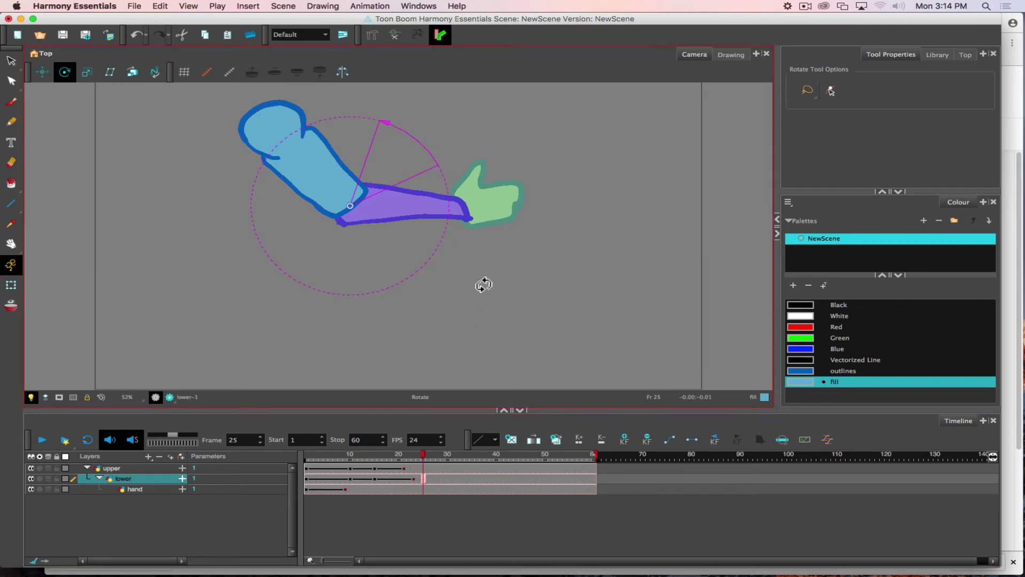
pyautogui.click(493, 210)
pyautogui.moveTo(493, 207); pyautogui.dragTo(486, 242)
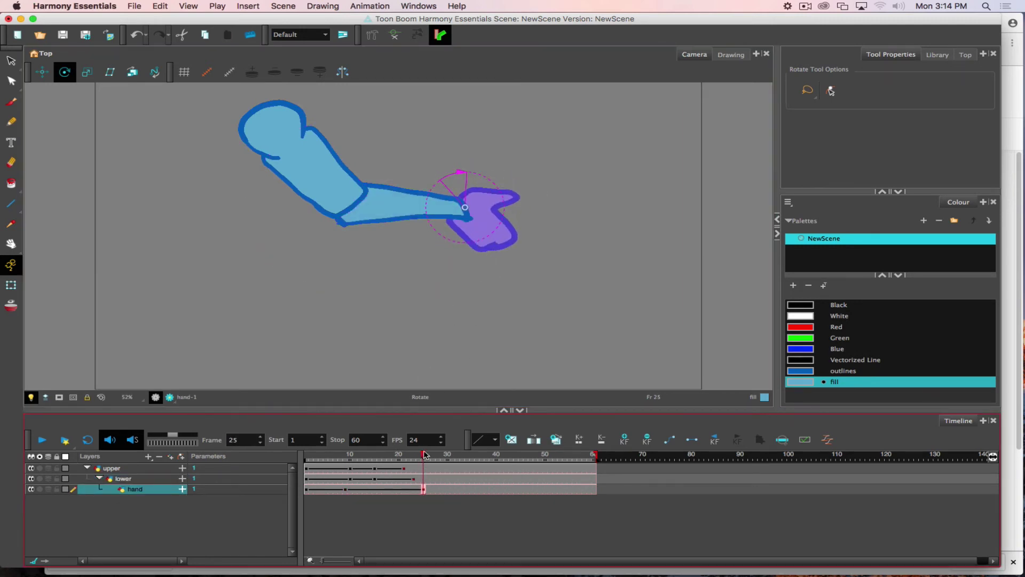
# Tilt the hand up at the wrist after the arm rises, then scrub frames 17–30 to review.
pyautogui.moveTo(425, 453); pyautogui.dragTo(452, 423)
pyautogui.moveTo(500, 250); pyautogui.dragTo(525, 204)
pyautogui.moveTo(453, 454); pyautogui.dragTo(344, 430)
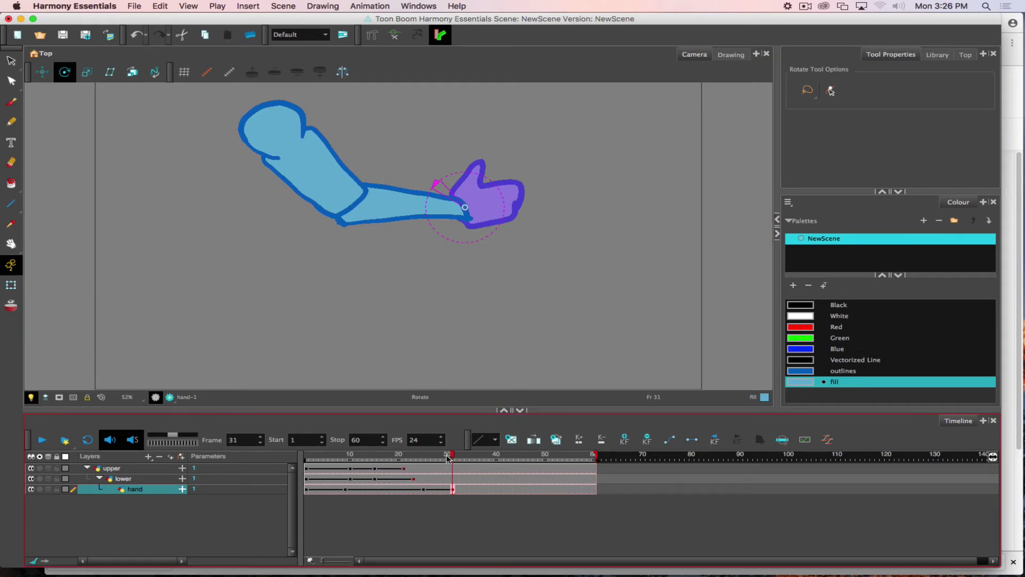
pyautogui.moveTo(452, 454)
pyautogui.mouseDown()
pyautogui.moveTo(310, 455)
pyautogui.moveTo(458, 451)
pyautogui.moveTo(447, 450)
pyautogui.moveTo(457, 451)
pyautogui.moveTo(350, 452)
pyautogui.moveTo(471, 460)
pyautogui.mouseUp()
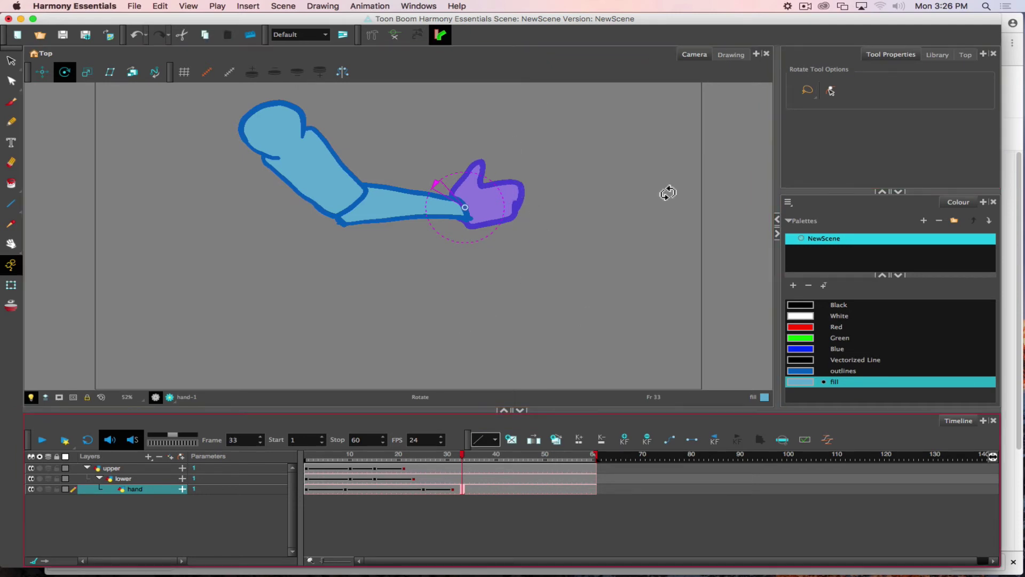
# Show the enlarged Library panel, create an empty hand drawing at frame 33, and enable Onion Skin.
pyautogui.click(936, 55)
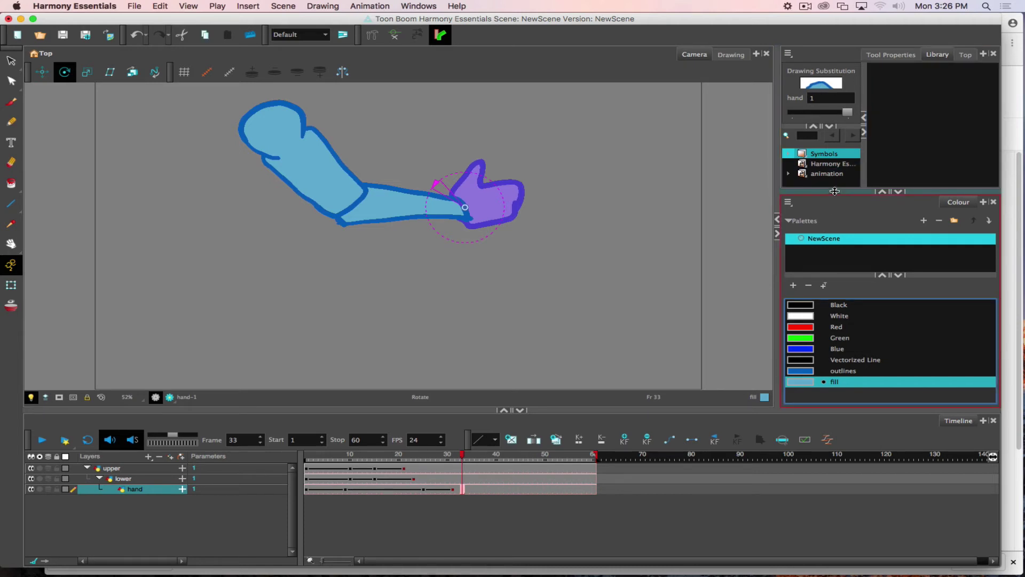
pyautogui.moveTo(834, 191); pyautogui.dragTo(834, 235)
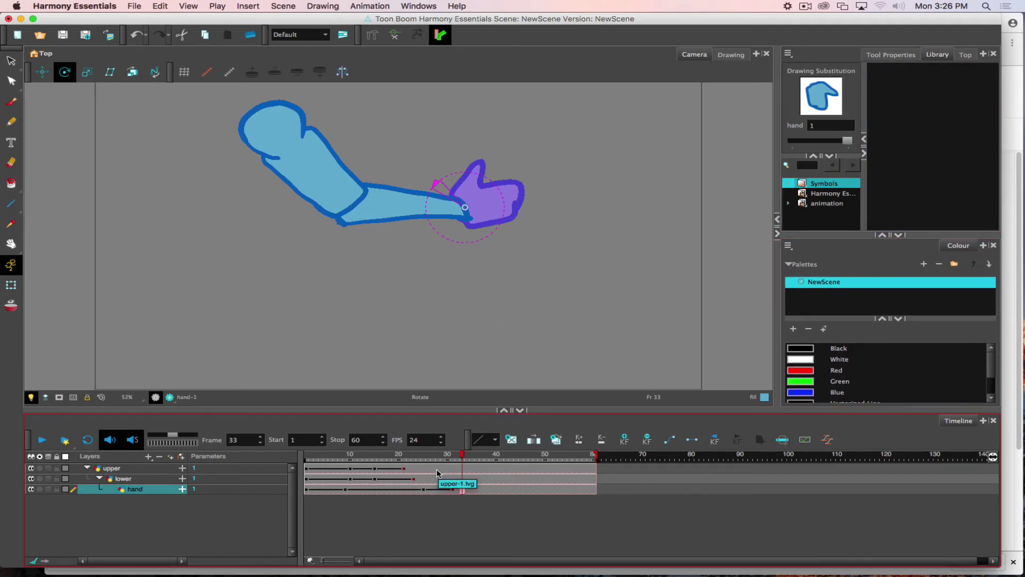
pyautogui.click(512, 439)
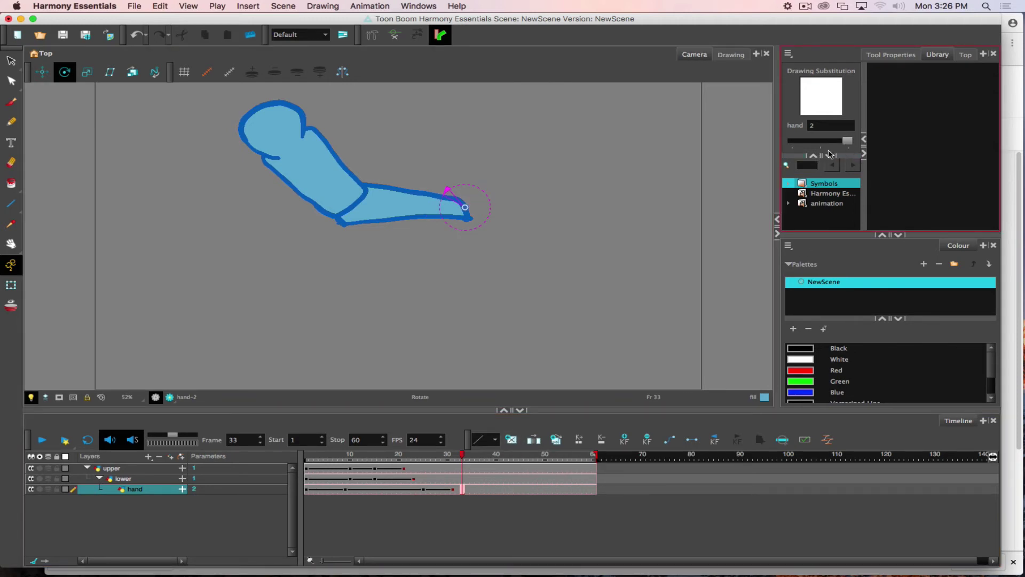
pyautogui.click(10, 306)
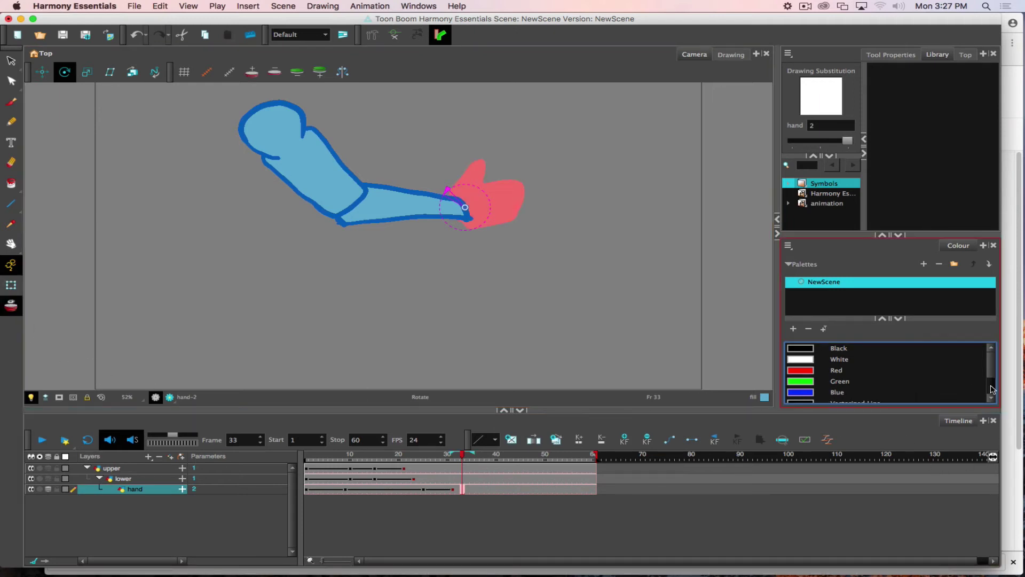
# Draw the pointing hand's outline with the Brush in the outlines colour over the onion skin.
pyautogui.scroll(-3, 877, 383)
pyautogui.click(809, 384)
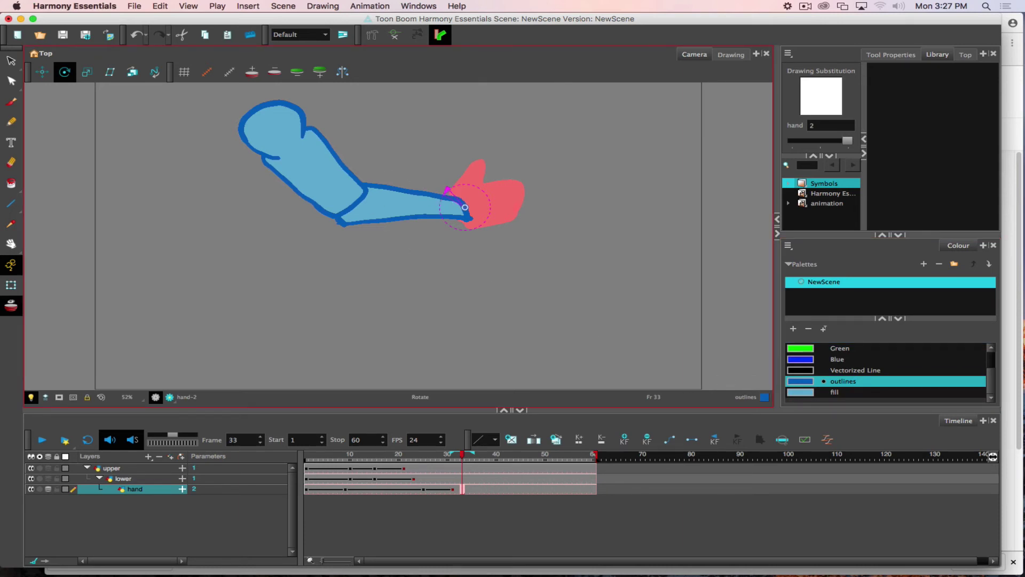
pyautogui.click(10, 102)
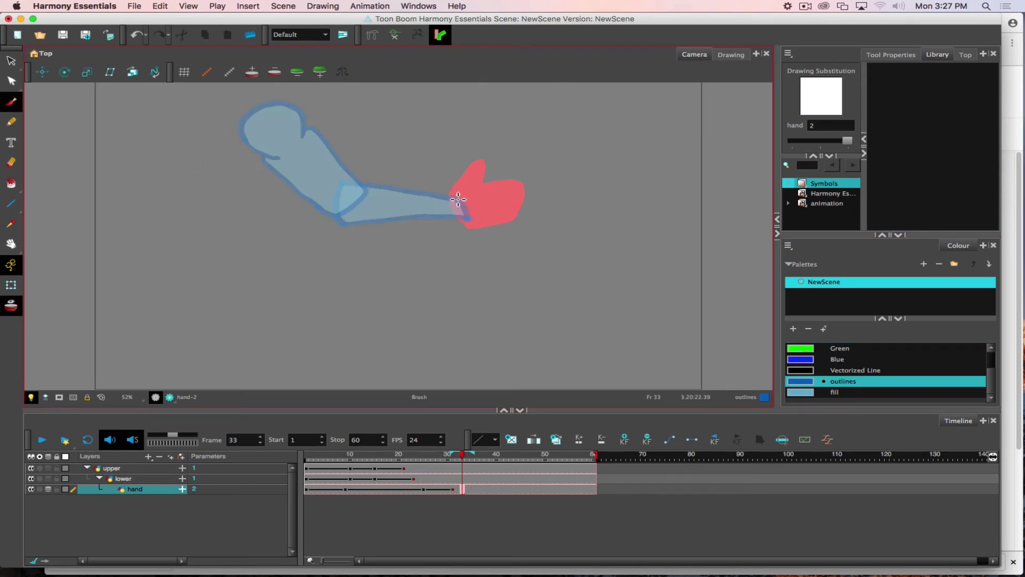
pyautogui.moveTo(458, 200)
pyautogui.mouseDown()
pyautogui.moveTo(482, 166)
pyautogui.moveTo(483, 185)
pyautogui.moveTo(545, 172)
pyautogui.moveTo(511, 194)
pyautogui.moveTo(524, 209)
pyautogui.moveTo(489, 230)
pyautogui.moveTo(454, 209)
pyautogui.moveTo(461, 195)
pyautogui.moveTo(455, 206)
pyautogui.mouseUp()
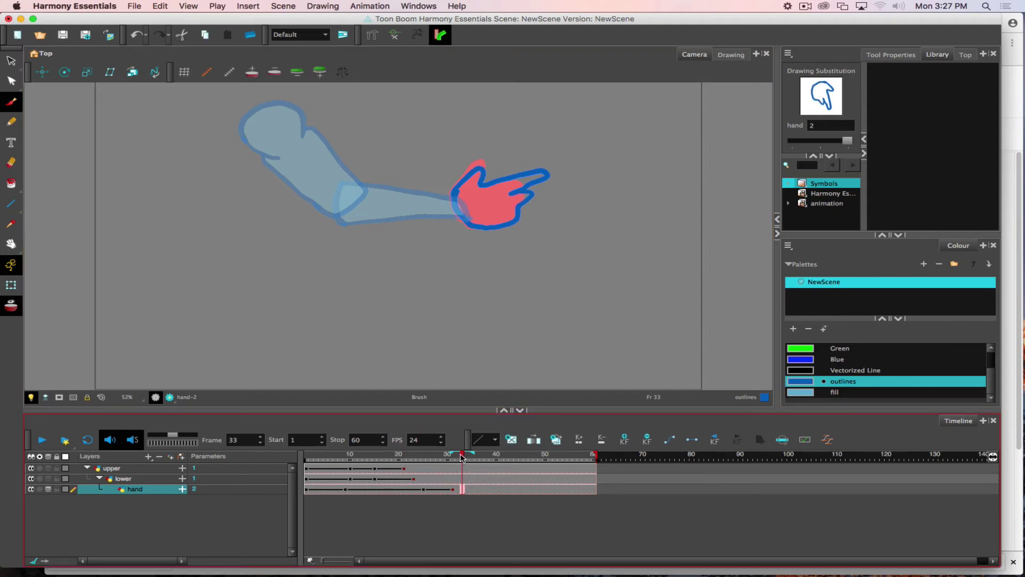
pyautogui.moveTo(463, 455); pyautogui.dragTo(466, 454)
pyautogui.moveTo(465, 454); pyautogui.dragTo(468, 454)
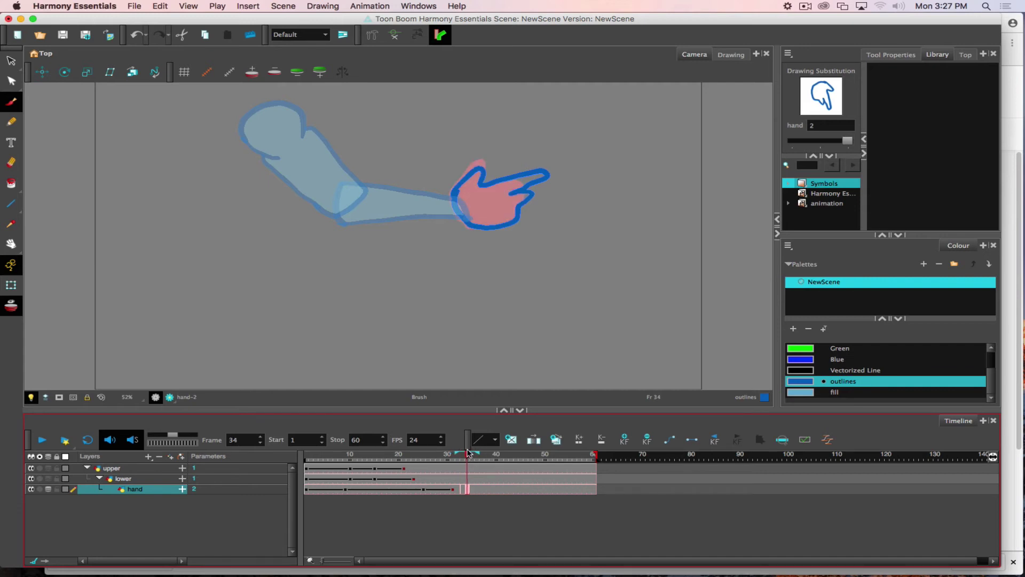
# Create empty drawings at frames 34 and 35 and outline the fingers spreading into an open hand.
pyautogui.click(511, 439)
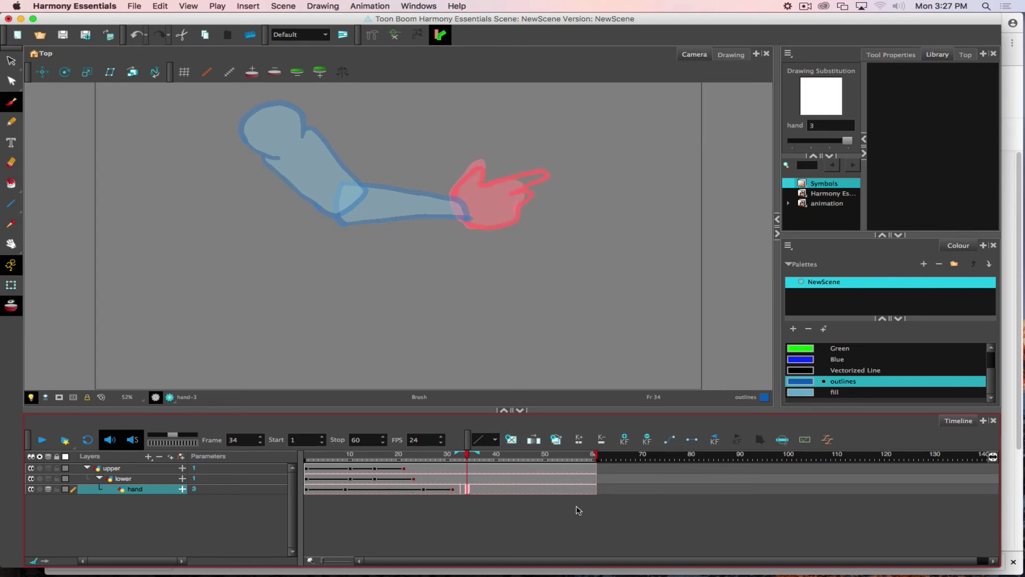
pyautogui.moveTo(455, 196)
pyautogui.mouseDown()
pyautogui.moveTo(478, 170)
pyautogui.moveTo(484, 185)
pyautogui.moveTo(555, 171)
pyautogui.moveTo(521, 195)
pyautogui.moveTo(557, 198)
pyautogui.moveTo(503, 234)
pyautogui.moveTo(483, 231)
pyautogui.moveTo(455, 193)
pyautogui.mouseUp()
pyautogui.click(469, 459)
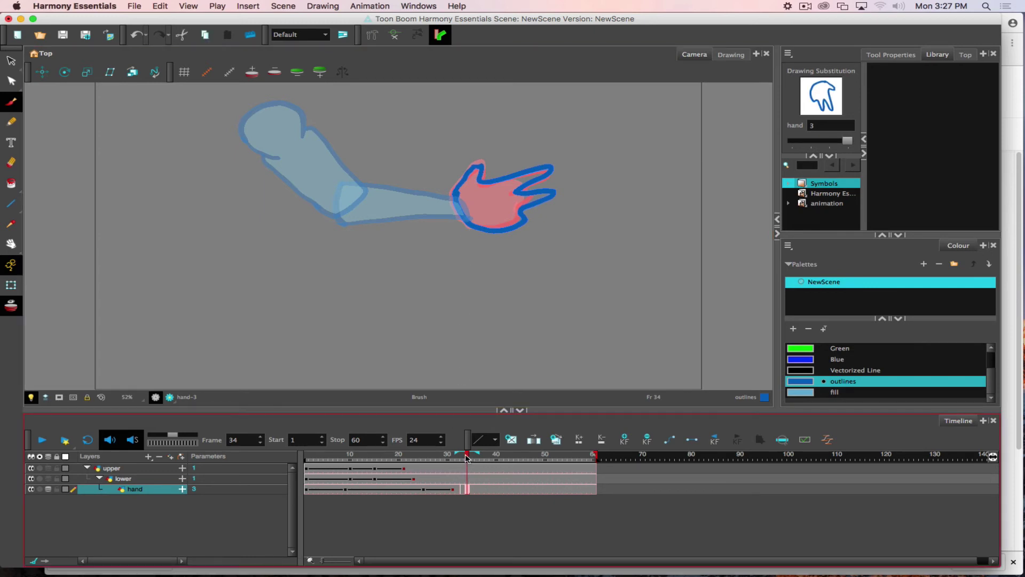
pyautogui.click(472, 458)
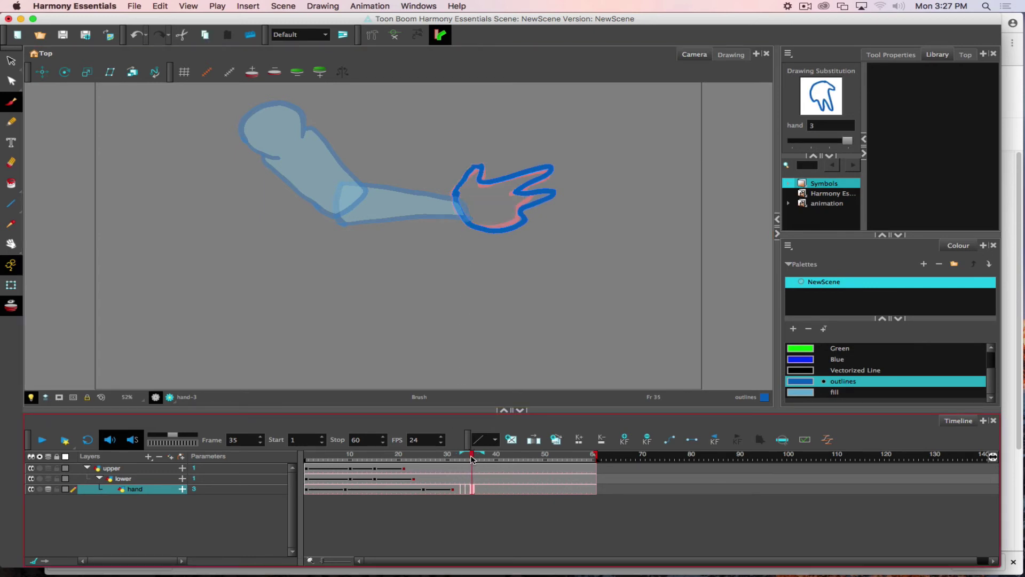
pyautogui.click(511, 439)
pyautogui.moveTo(458, 200)
pyautogui.mouseDown()
pyautogui.moveTo(486, 167)
pyautogui.moveTo(510, 184)
pyautogui.moveTo(546, 167)
pyautogui.moveTo(523, 191)
pyautogui.moveTo(557, 185)
pyautogui.moveTo(524, 217)
pyautogui.moveTo(555, 213)
pyautogui.moveTo(521, 222)
pyautogui.moveTo(541, 231)
pyautogui.moveTo(505, 238)
pyautogui.moveTo(467, 224)
pyautogui.moveTo(461, 188)
pyautogui.mouseUp()
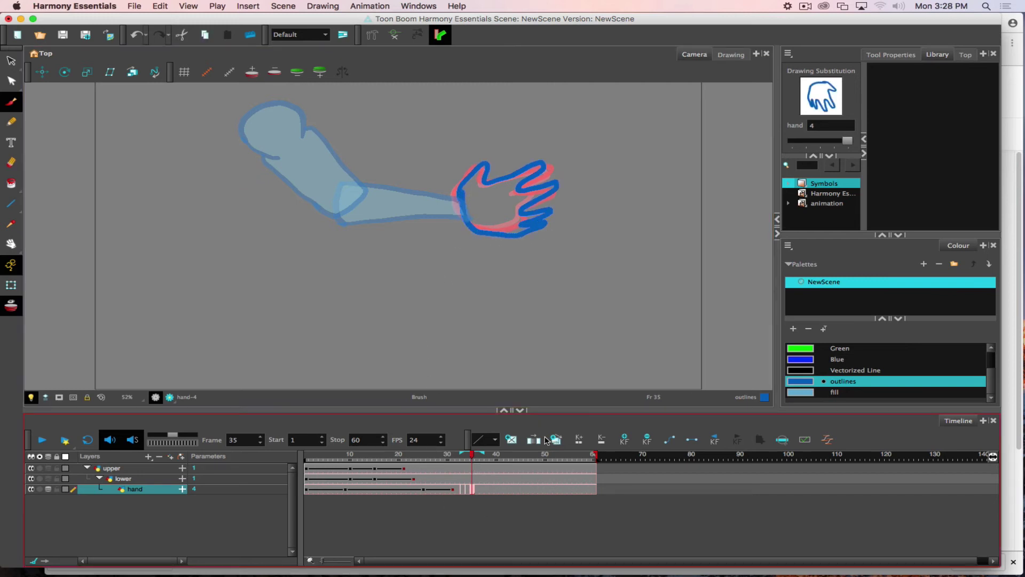
# Fill the new hand drawings at frames 35, 34 and 33 with light blue.
pyautogui.click(833, 392)
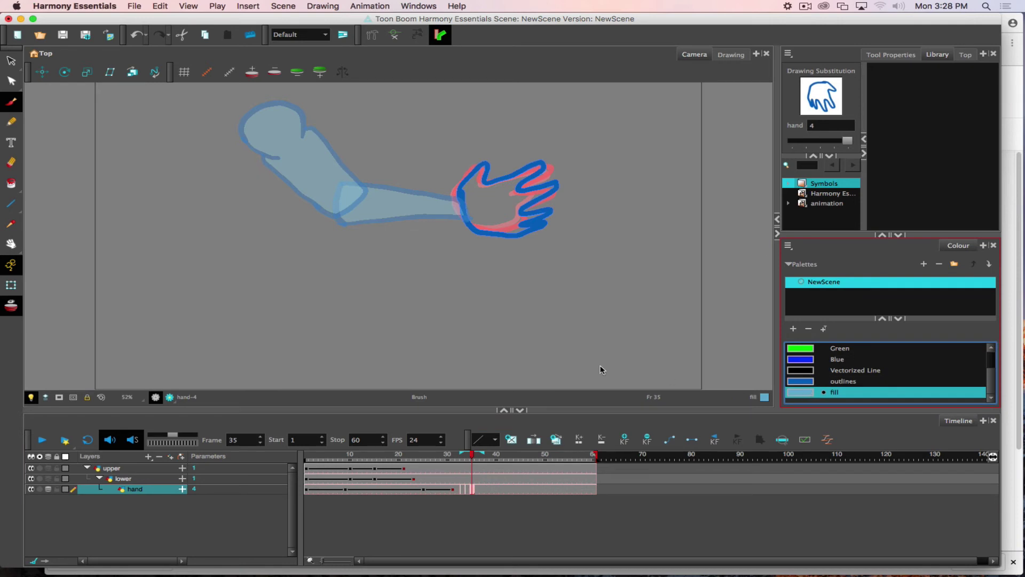
pyautogui.click(10, 183)
pyautogui.click(487, 219)
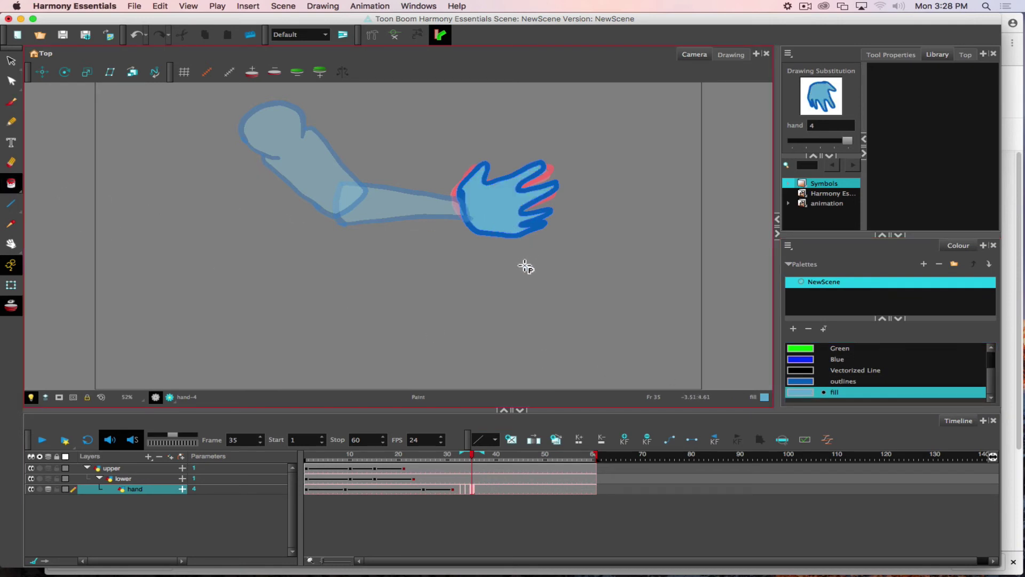
pyautogui.press(',')
pyautogui.click(492, 208)
pyautogui.press(',')
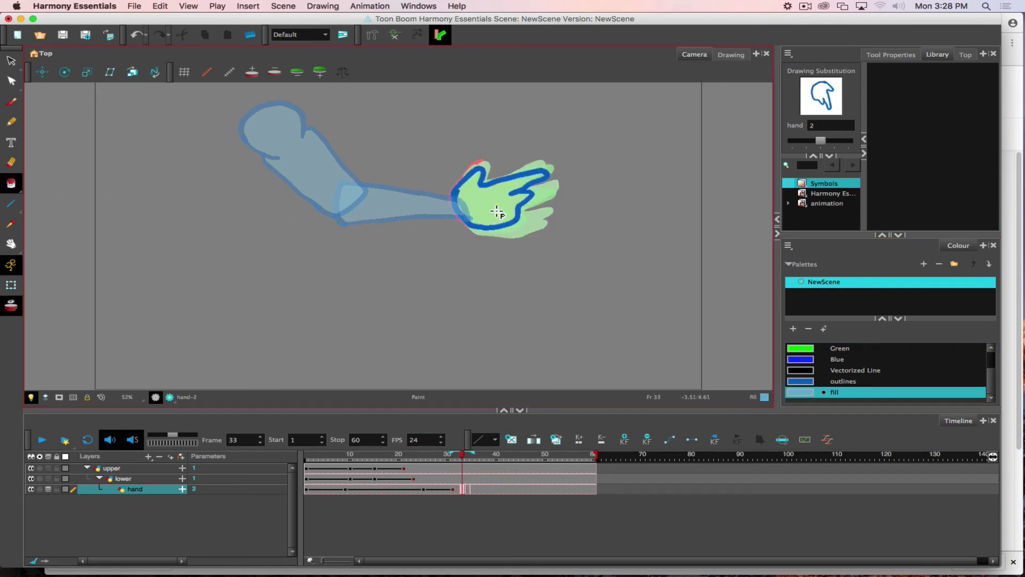
pyautogui.click(489, 214)
pyautogui.press(',')
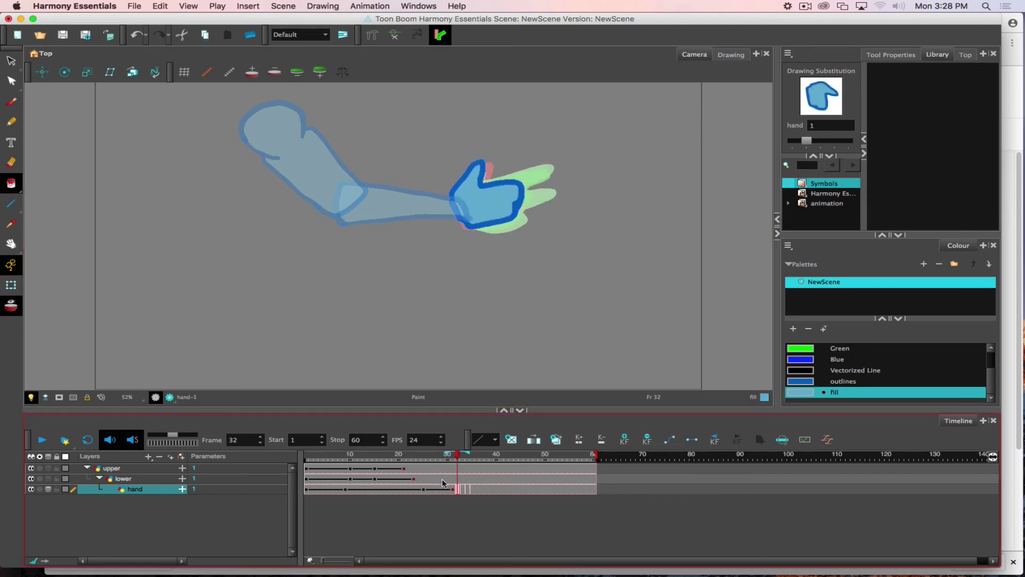
# Turn off onion skinning and scrub from frame 29 through 38 to compare the pointing and open hands.
pyautogui.moveTo(459, 455)
pyautogui.mouseDown()
pyautogui.moveTo(476, 455)
pyautogui.moveTo(430, 455)
pyautogui.moveTo(488, 455)
pyautogui.moveTo(433, 455)
pyautogui.mouseUp()
pyautogui.click(11, 306)
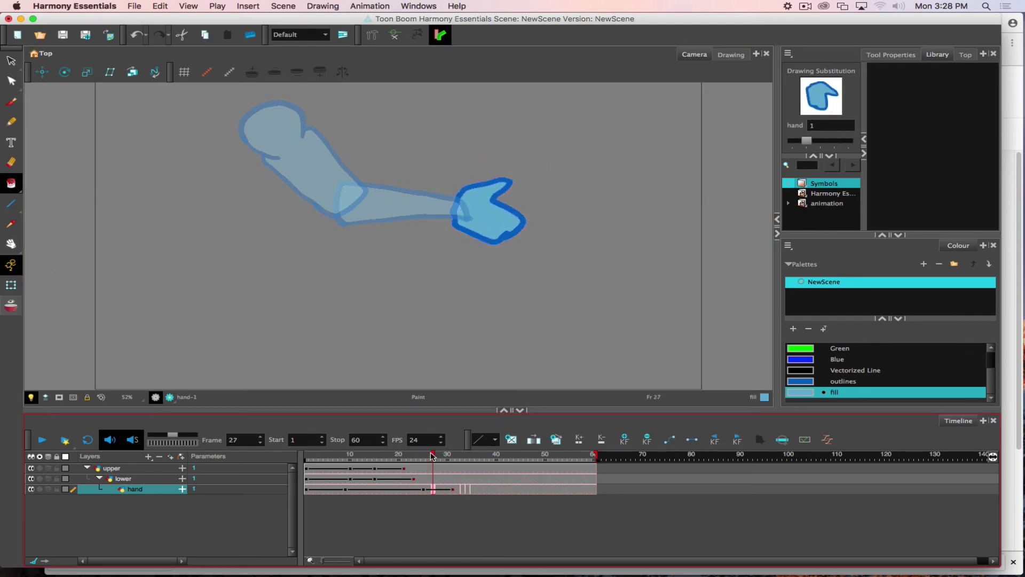
pyautogui.click(463, 455)
pyautogui.moveTo(471, 456)
pyautogui.mouseDown()
pyautogui.moveTo(502, 458)
pyautogui.moveTo(466, 459)
pyautogui.moveTo(488, 454)
pyautogui.mouseUp()
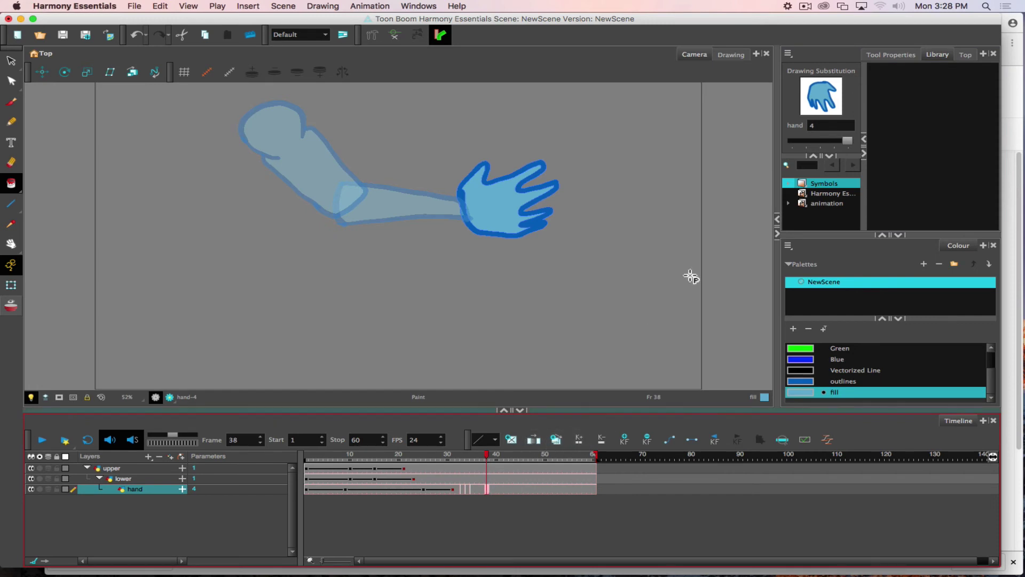
# Substitute hand drawings 3, 2 and 1 at frames 38, 40 and 42.
pyautogui.moveTo(846, 142); pyautogui.dragTo(834, 142)
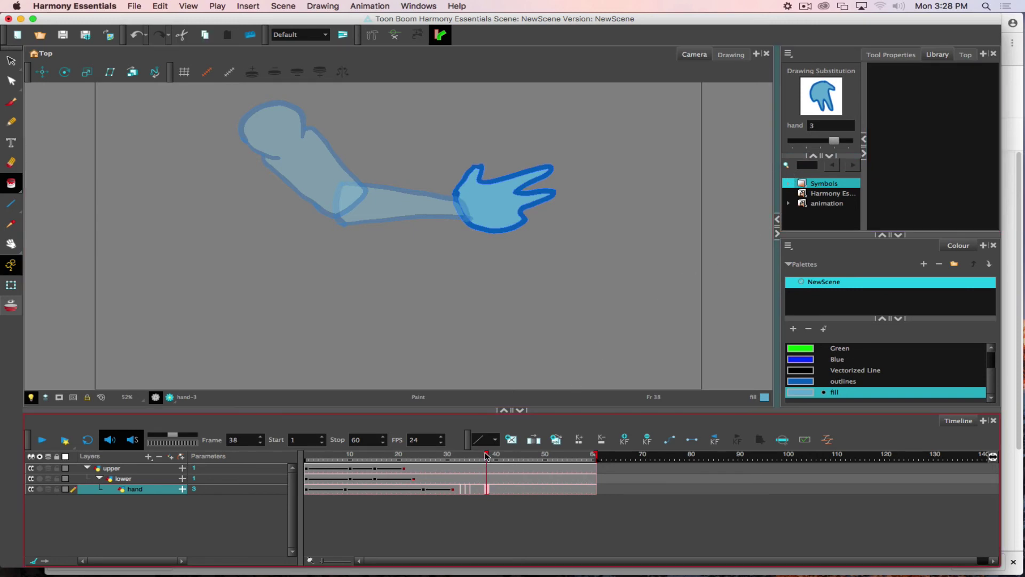
pyautogui.moveTo(486, 455)
pyautogui.mouseDown()
pyautogui.moveTo(475, 455)
pyautogui.moveTo(498, 455)
pyautogui.mouseUp()
pyautogui.moveTo(834, 141); pyautogui.dragTo(821, 140)
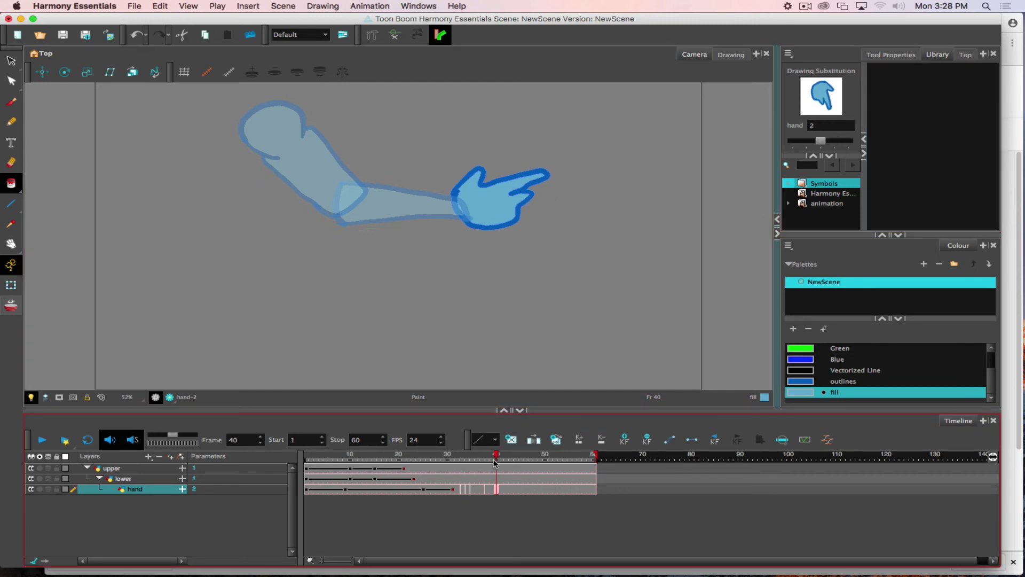
pyautogui.moveTo(495, 458); pyautogui.dragTo(506, 458)
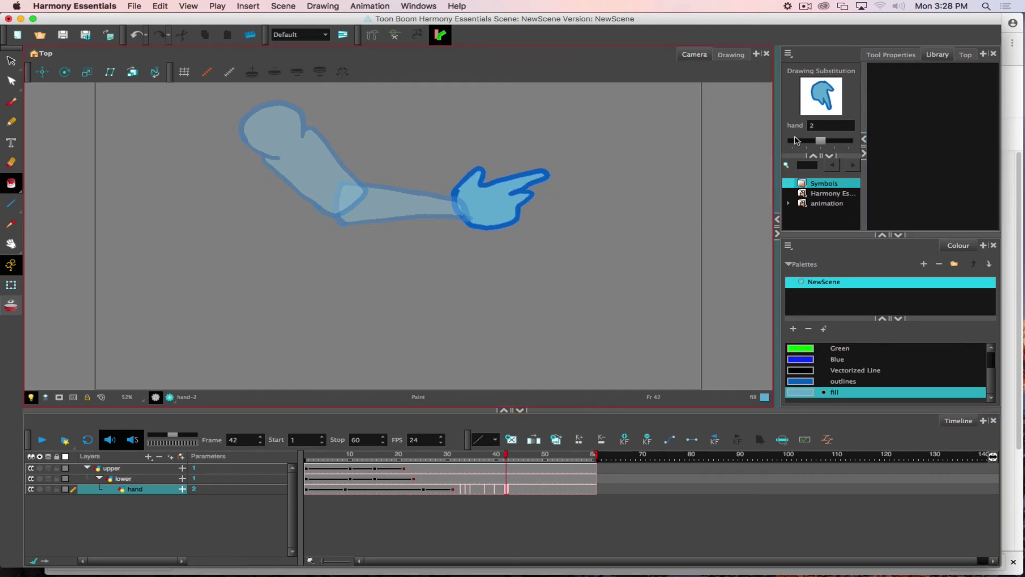
pyautogui.moveTo(821, 140); pyautogui.dragTo(807, 140)
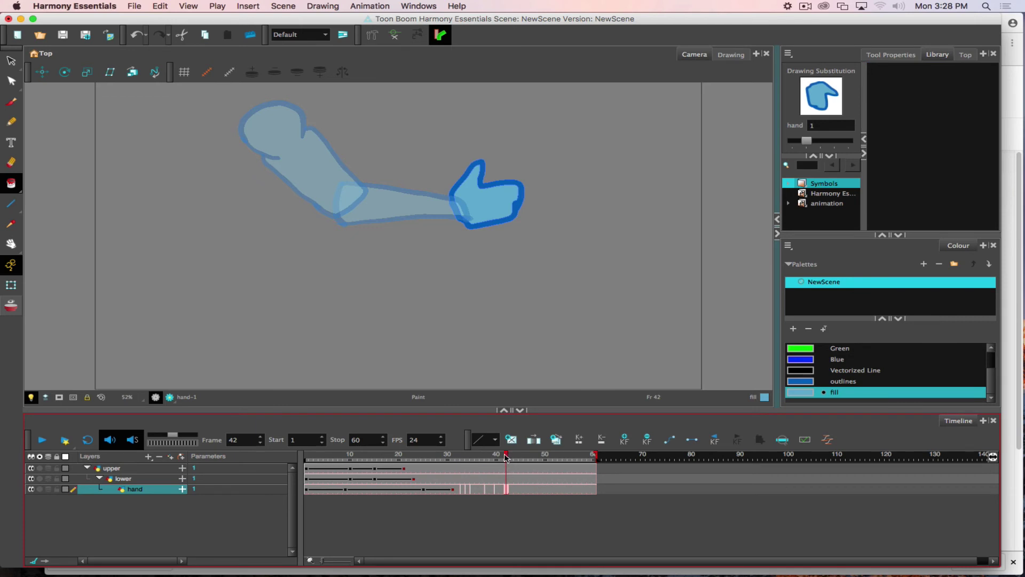
# Set frame 45 to thumbs-up hand drawing 1 and check the poses around it.
pyautogui.moveTo(507, 457); pyautogui.dragTo(516, 458)
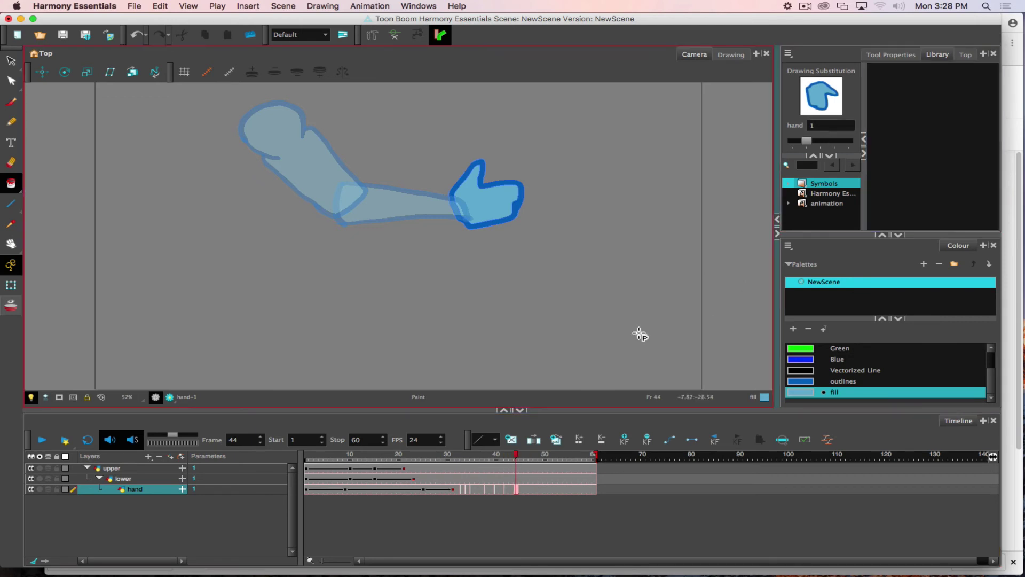
pyautogui.moveTo(512, 458); pyautogui.dragTo(521, 452)
pyautogui.click(791, 144)
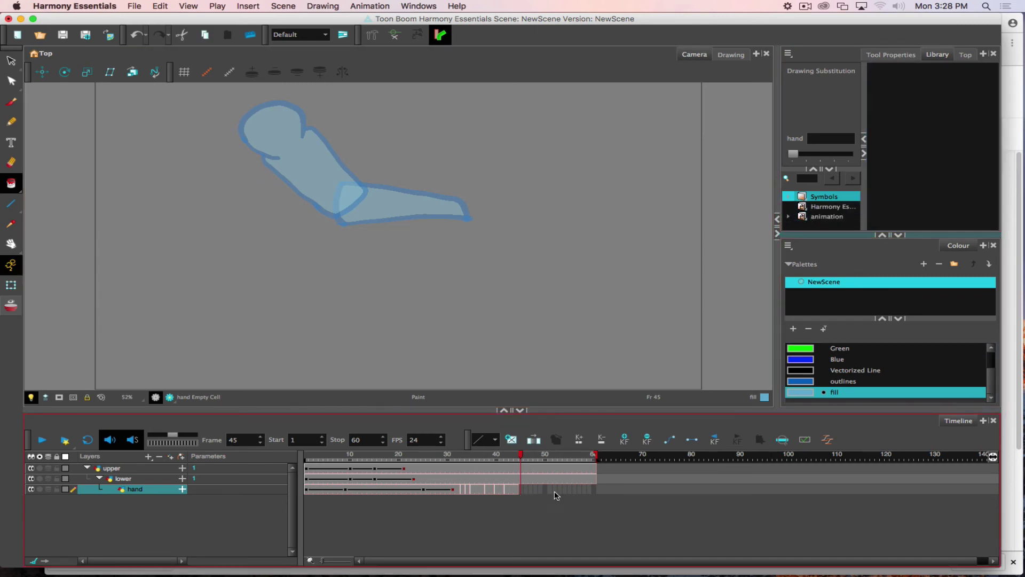
pyautogui.click(807, 154)
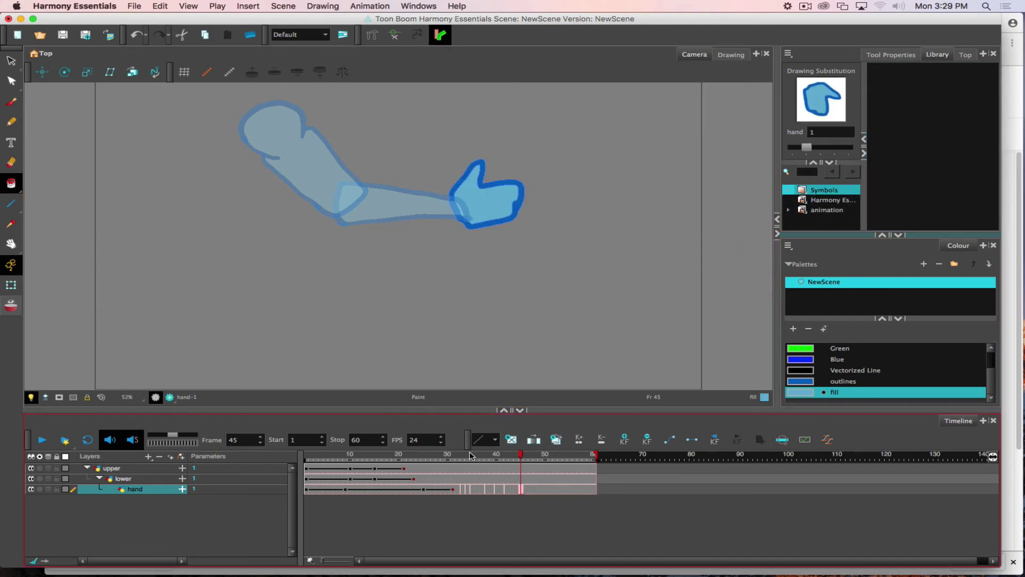
pyautogui.moveTo(524, 463)
pyautogui.mouseDown()
pyautogui.moveTo(539, 458)
pyautogui.moveTo(449, 458)
pyautogui.moveTo(543, 453)
pyautogui.moveTo(423, 448)
pyautogui.mouseUp()
# Play the 60-frame arm animation, then return to frame 9 on the upper arm layer.
pyautogui.click(51, 441)
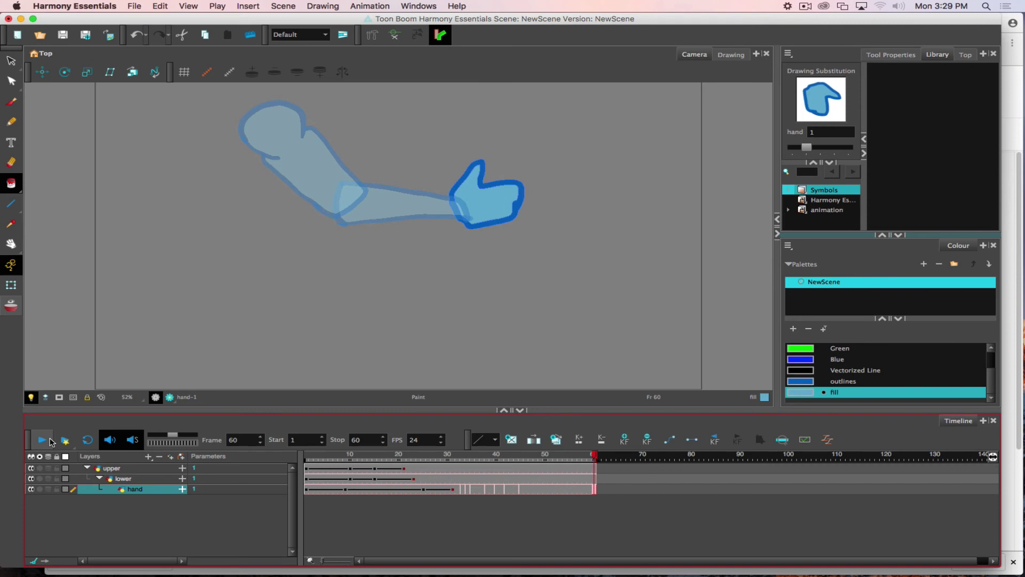
pyautogui.moveTo(483, 460); pyautogui.dragTo(384, 439)
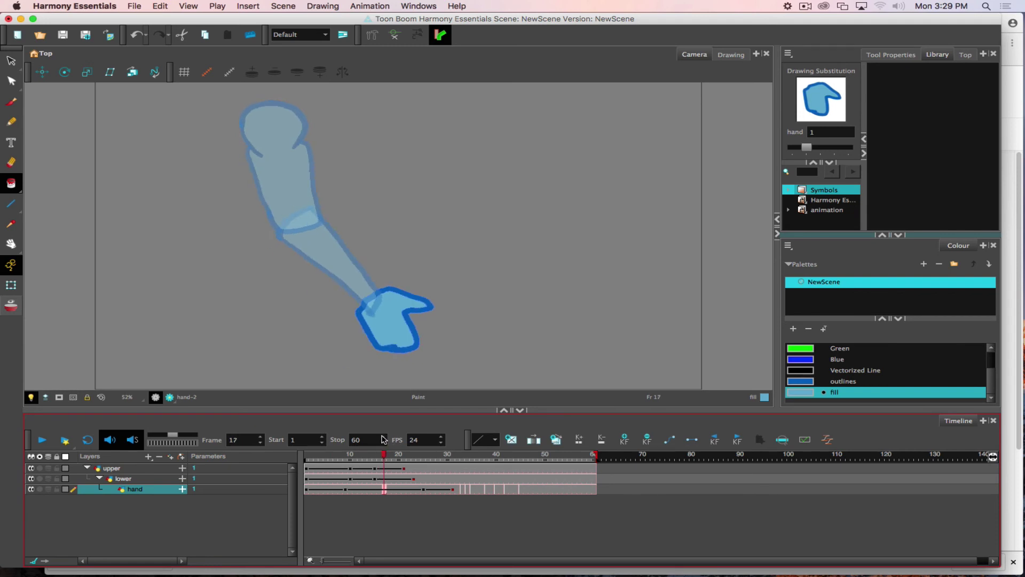
pyautogui.moveTo(383, 440); pyautogui.dragTo(347, 431)
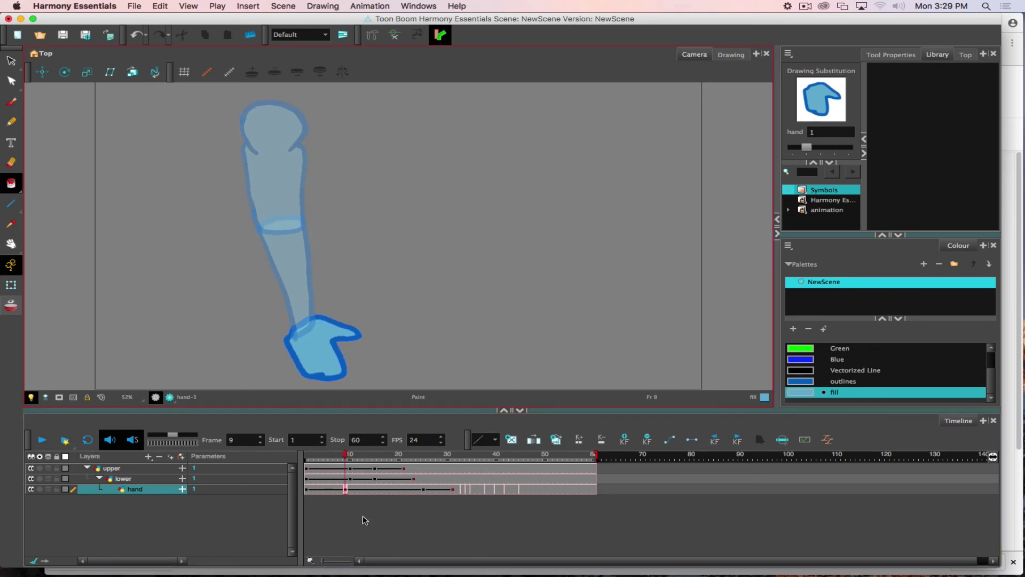
pyautogui.click(345, 470)
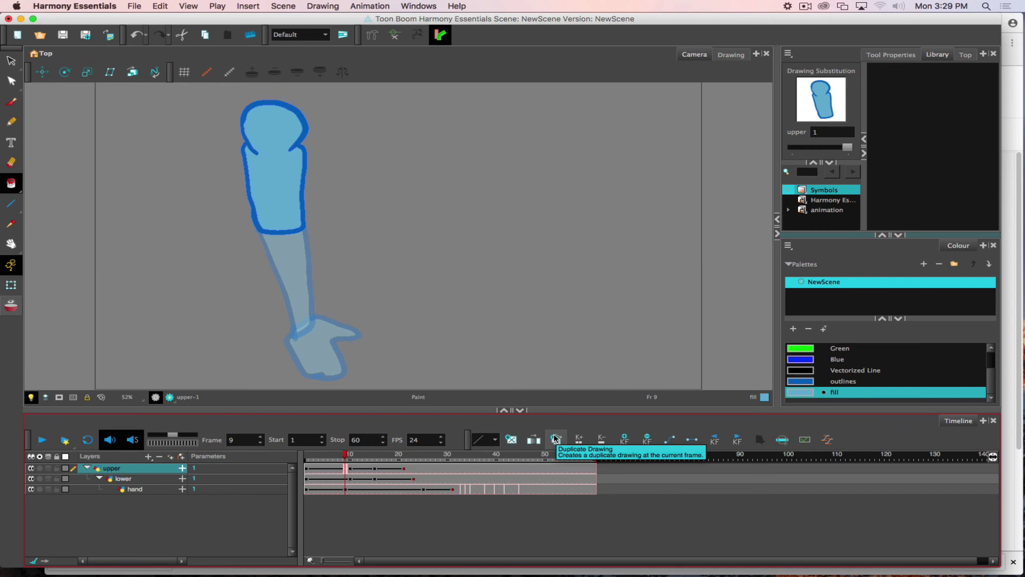
# Duplicate the upper-arm drawing at frame 9 to create drawing 2.
pyautogui.click(556, 438)
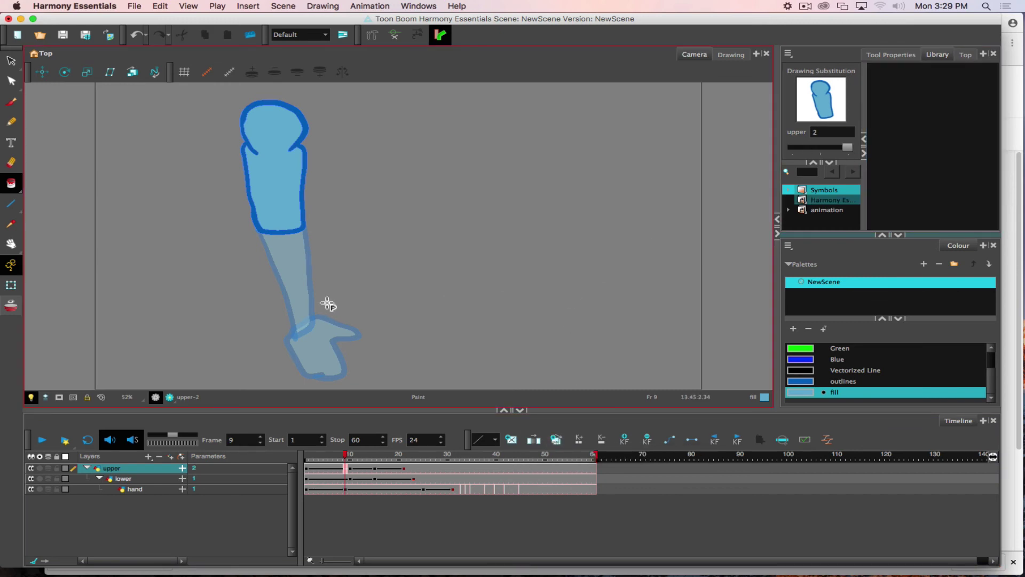
pyautogui.click(336, 451)
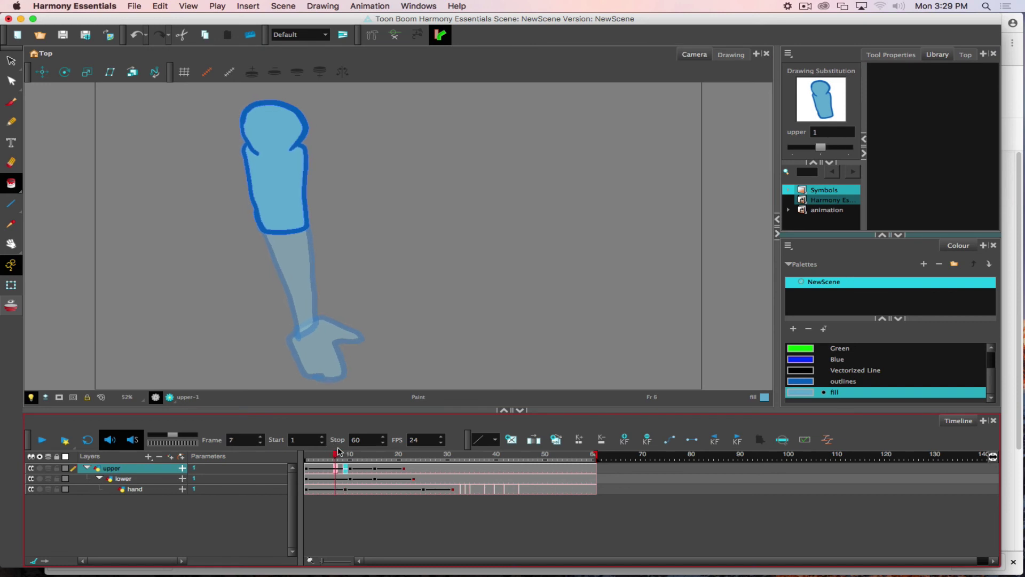
pyautogui.click(344, 452)
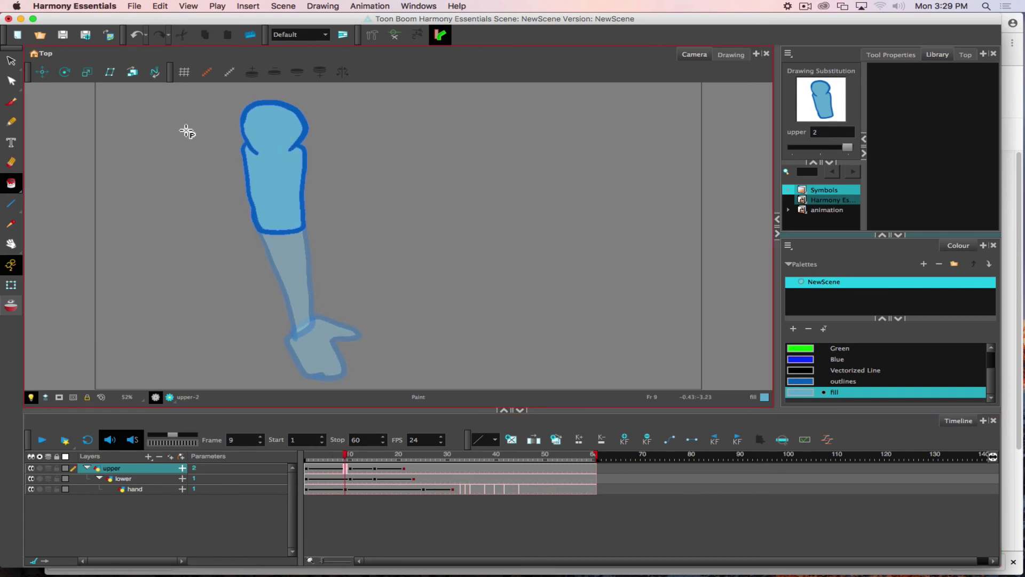
# Drag the upper arm's right edge outward with the Contour Editor into a bulging bicep.
pyautogui.click(11, 62)
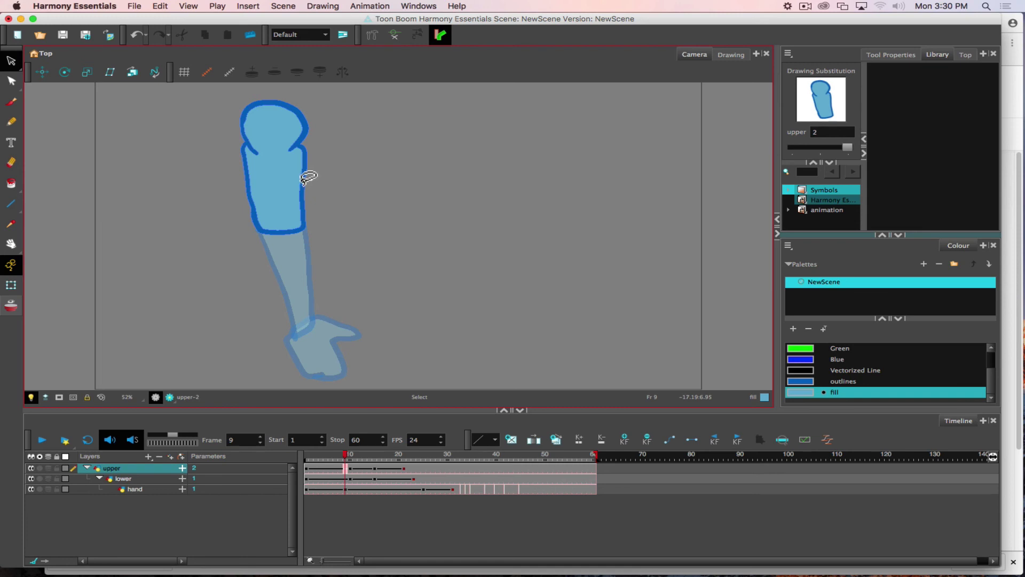
pyautogui.click(305, 174)
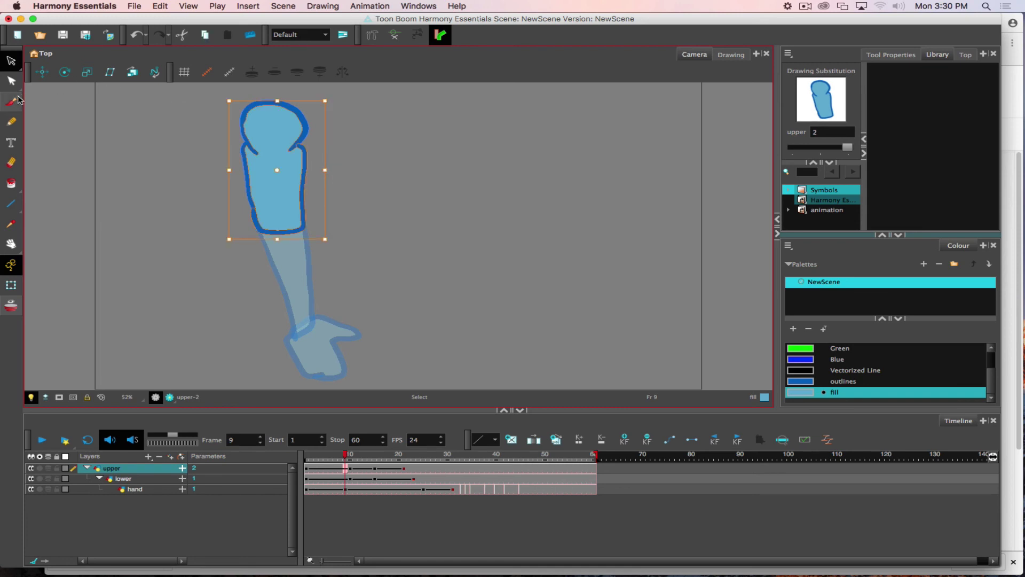
pyautogui.click(11, 81)
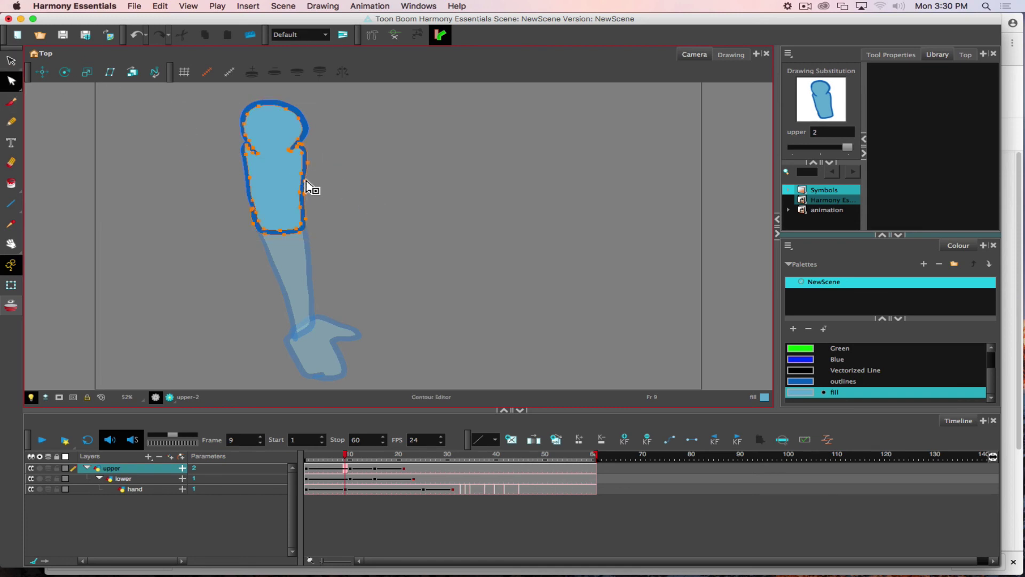
pyautogui.moveTo(310, 181)
pyautogui.mouseDown()
pyautogui.moveTo(310, 162)
pyautogui.moveTo(305, 209)
pyautogui.mouseUp()
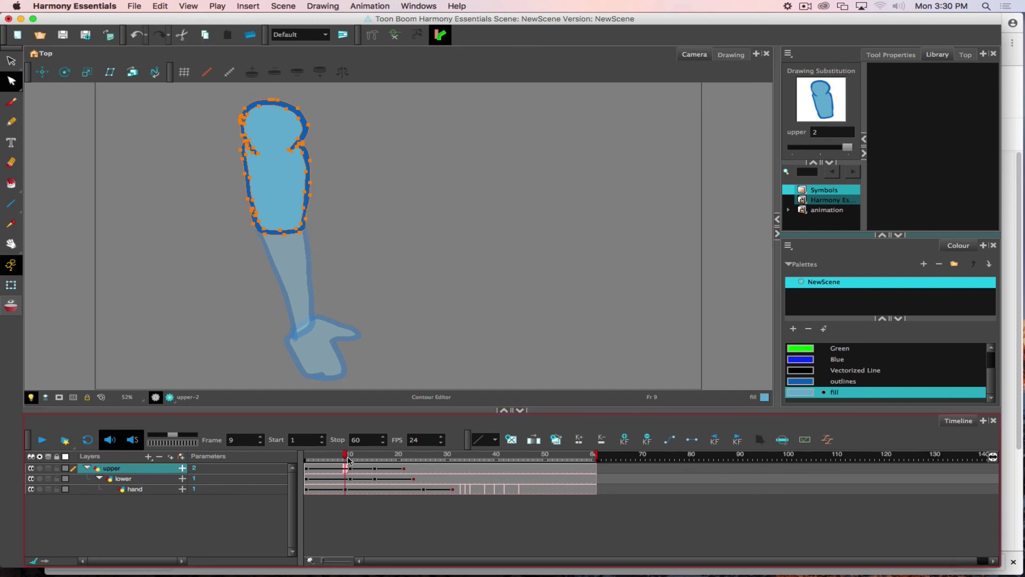
pyautogui.moveTo(345, 457); pyautogui.dragTo(449, 455)
# Restore upper-arm drawing 1 at frame 30, play the flex from the start, then return to frame 6.
pyautogui.click(819, 150)
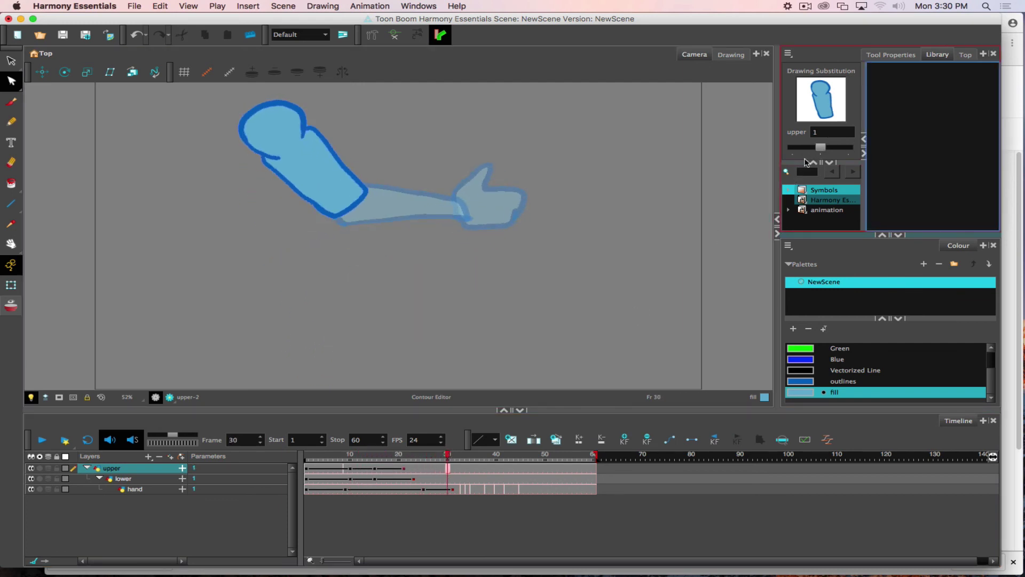
pyautogui.moveTo(442, 455); pyautogui.dragTo(306, 455)
pyautogui.click(42, 440)
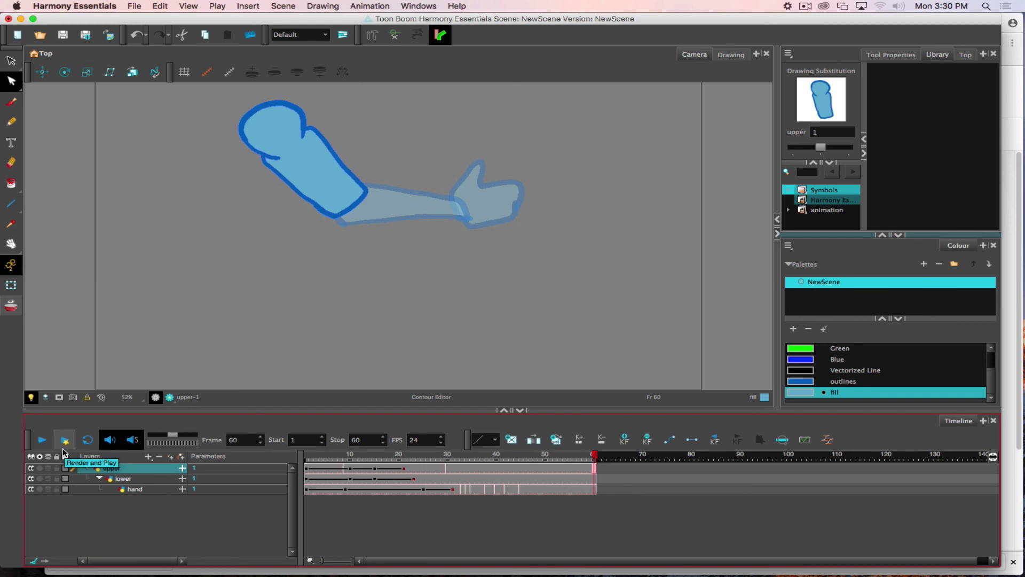
pyautogui.moveTo(351, 455); pyautogui.dragTo(332, 455)
pyautogui.click(853, 150)
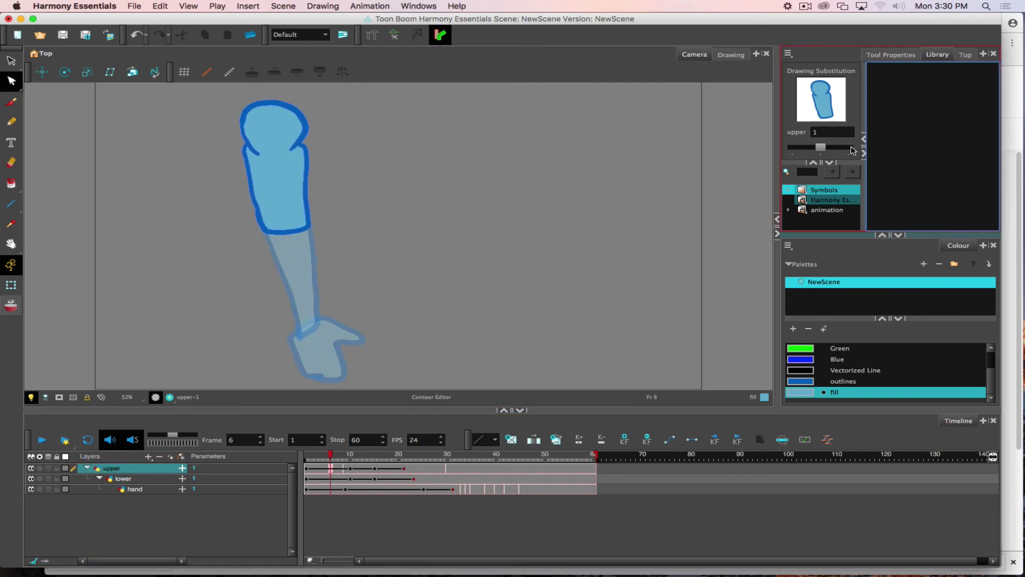
# Duplicate the upper arm into drawing 3 at frame 6 with onion skin showing the frame-10 bulge.
pyautogui.click(556, 439)
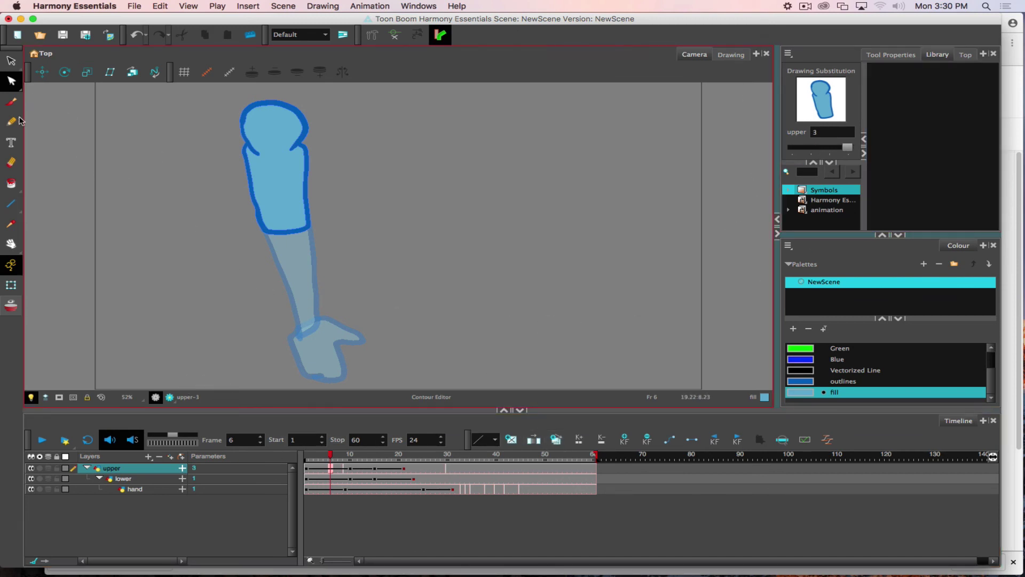
pyautogui.click(10, 305)
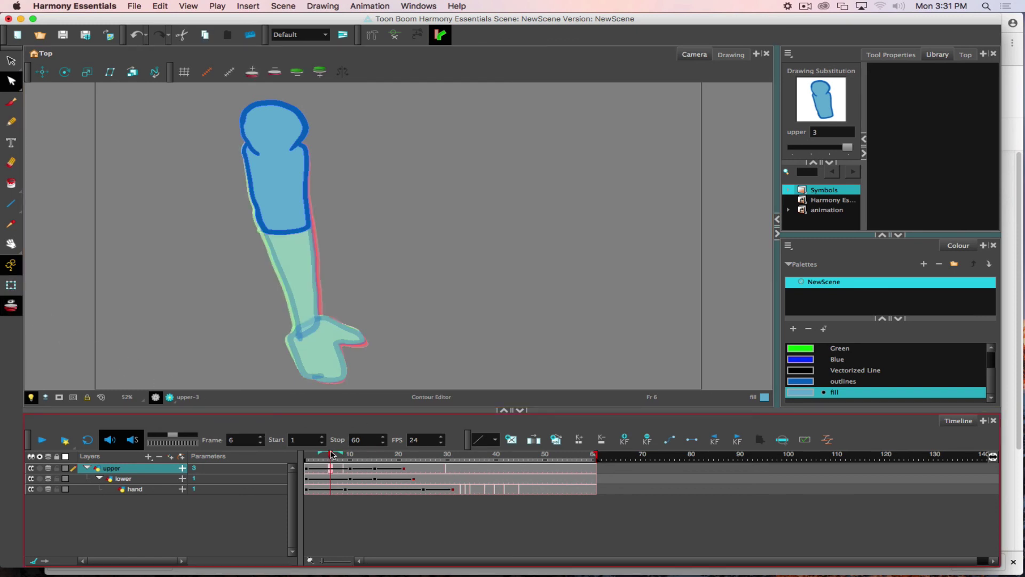
pyautogui.click(350, 454)
pyautogui.moveTo(349, 455); pyautogui.dragTo(336, 454)
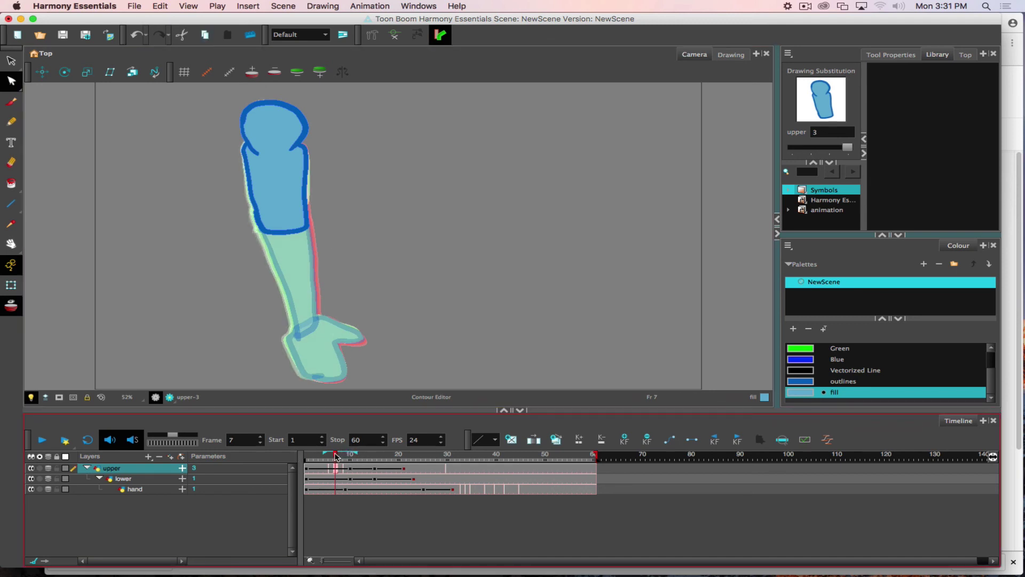
pyautogui.click(332, 454)
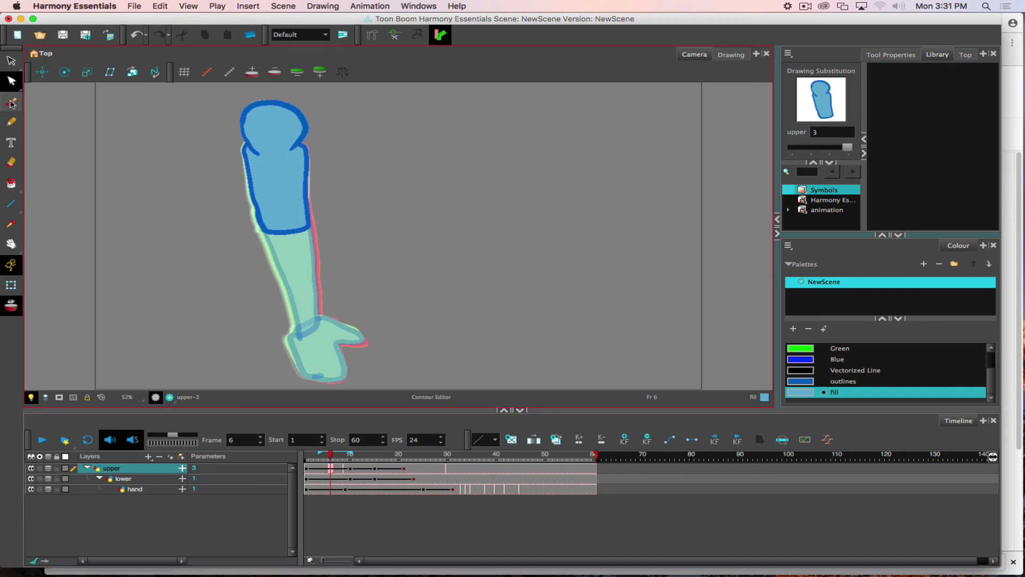
# Reshape the frame-6 outline partway toward the bulging bicep, check it against frame 4, and disable onion skin.
pyautogui.click(308, 188)
pyautogui.click(312, 187)
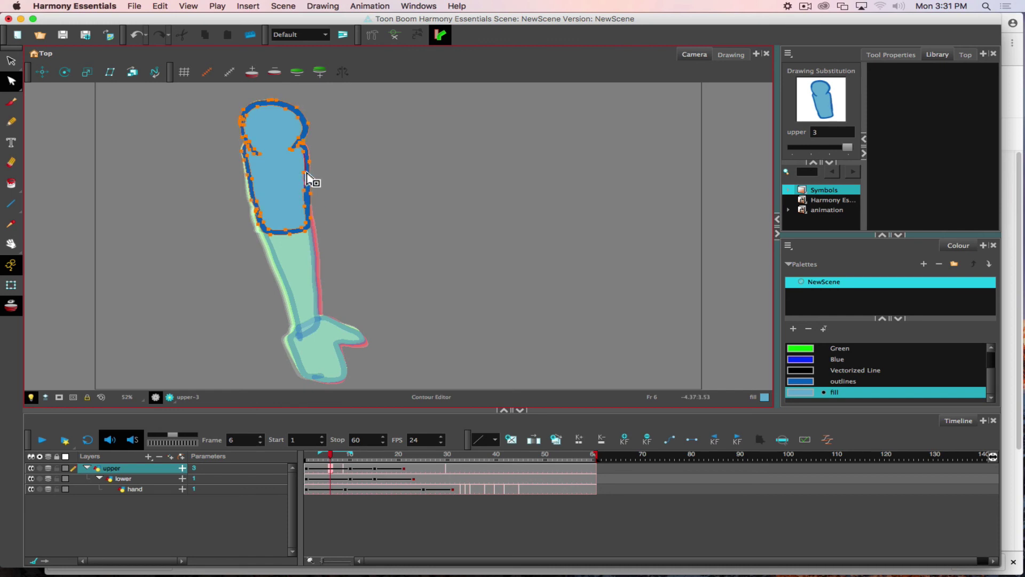
pyautogui.click(325, 463)
pyautogui.moveTo(329, 457)
pyautogui.mouseDown()
pyautogui.moveTo(320, 457)
pyautogui.moveTo(363, 457)
pyautogui.moveTo(306, 456)
pyautogui.mouseUp()
pyautogui.click(12, 304)
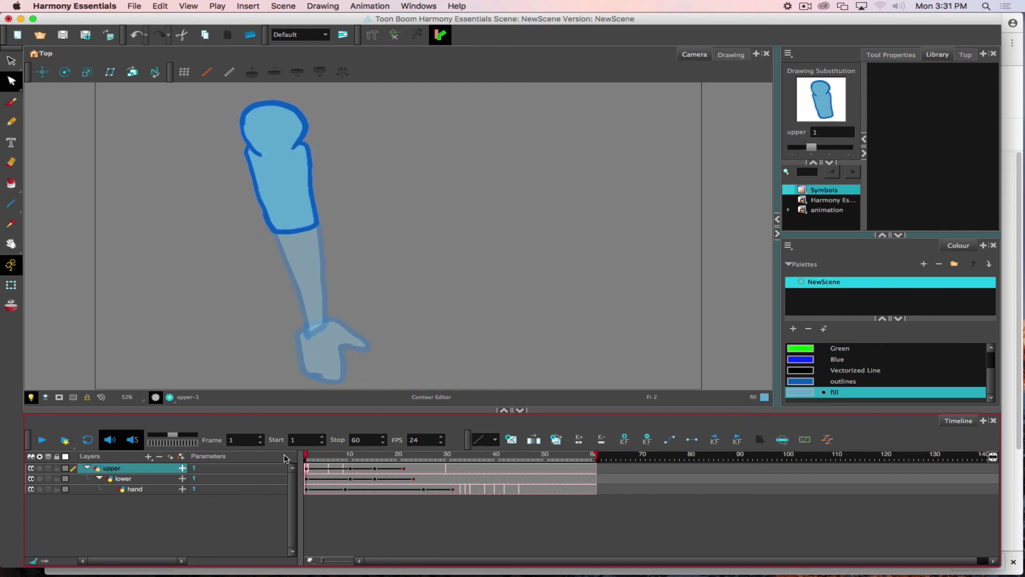
pyautogui.click(42, 439)
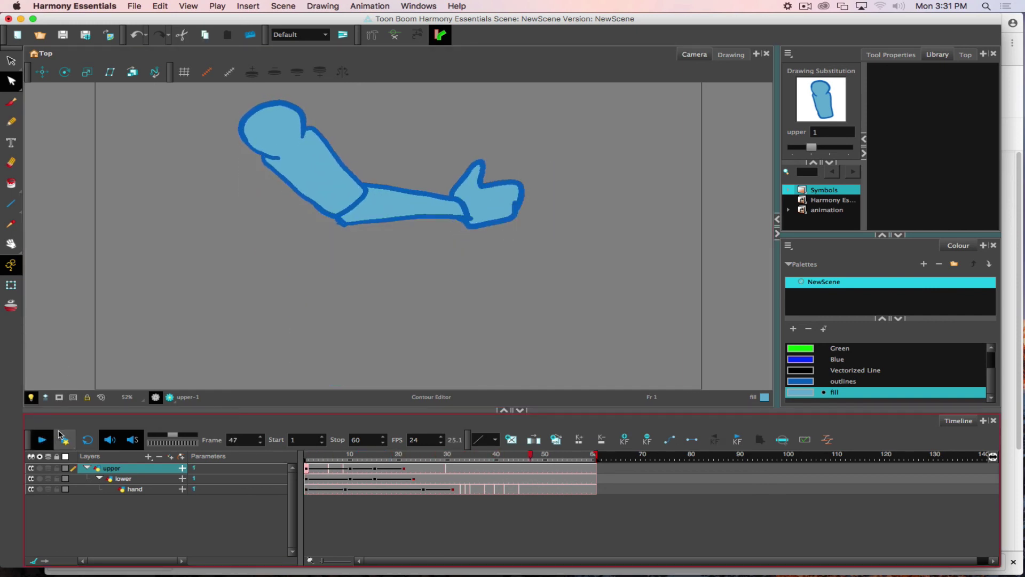